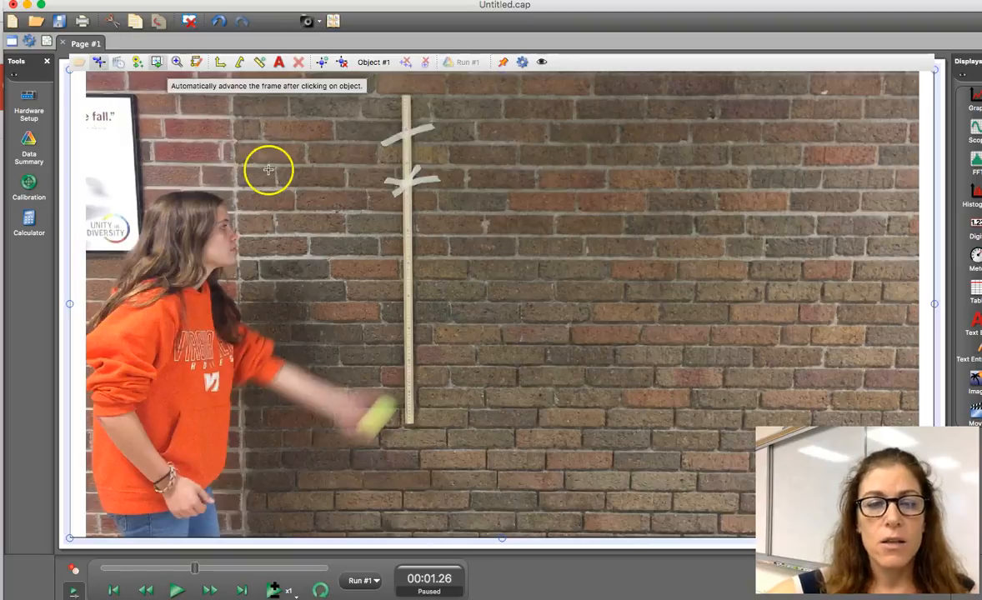
# Step: Mark the ball's leading edge in five consecutive video frames, turning on the video magnifier from the third mark onward
pyautogui.click(387, 403)
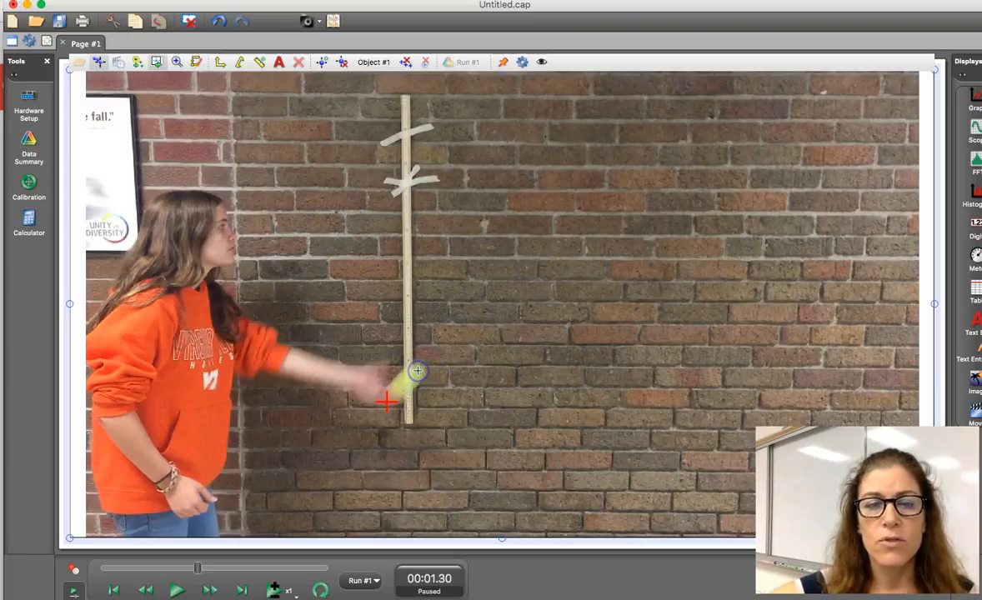
pyautogui.click(417, 371)
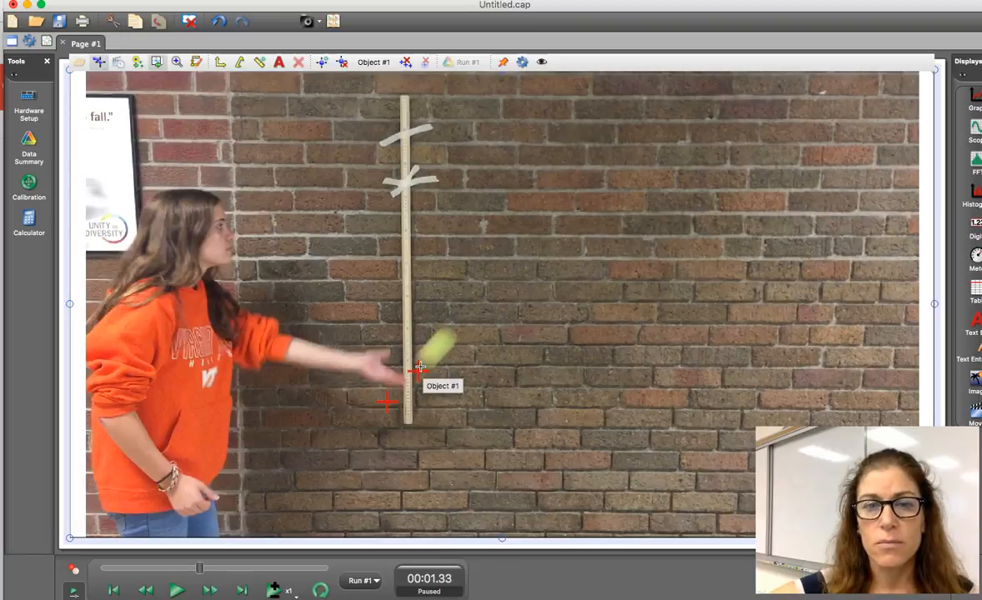
pyautogui.click(175, 63)
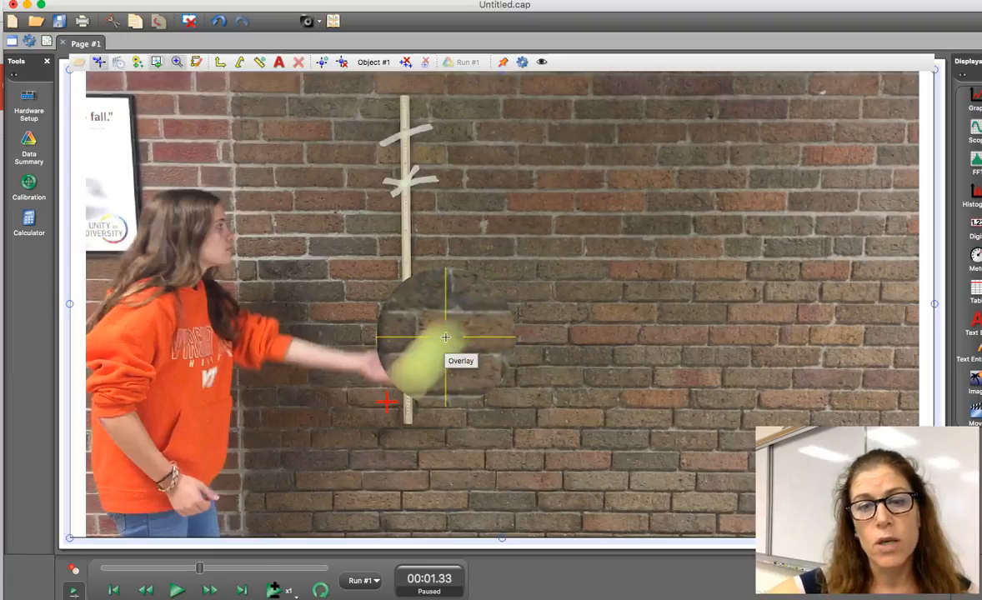
pyautogui.click(446, 337)
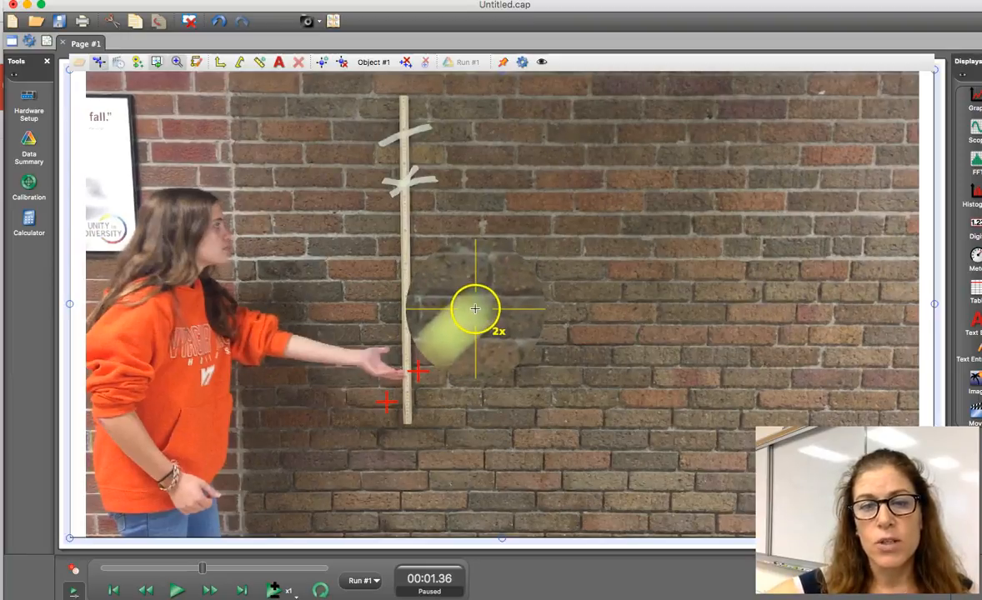
pyautogui.click(475, 308)
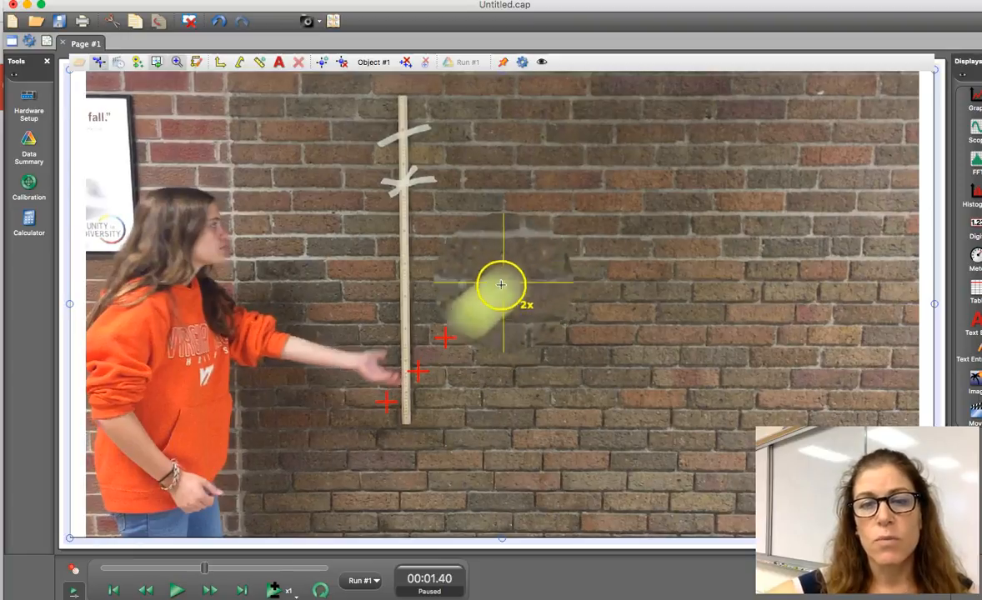
pyautogui.click(504, 285)
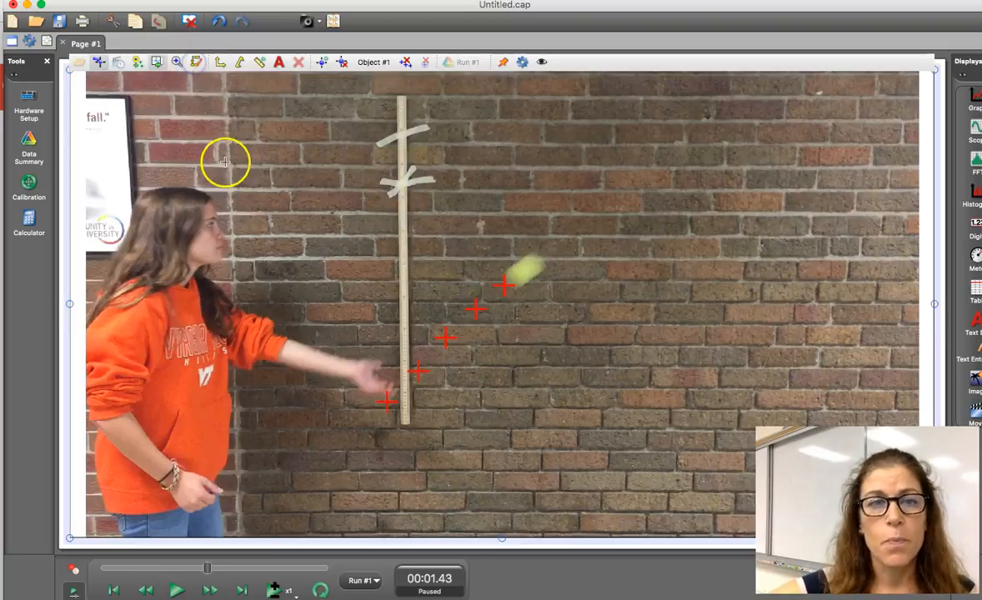
# Step: Show the coordinate axes, move their origin onto a tracking mark placed just beside the meter stick's base, and hide the axes again
pyautogui.click(221, 67)
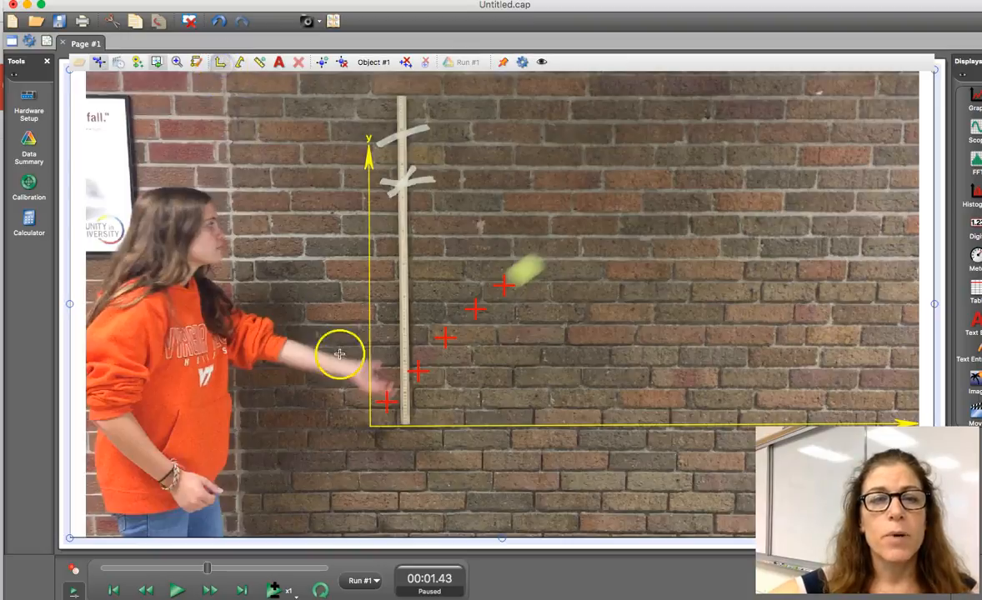
pyautogui.click(364, 428)
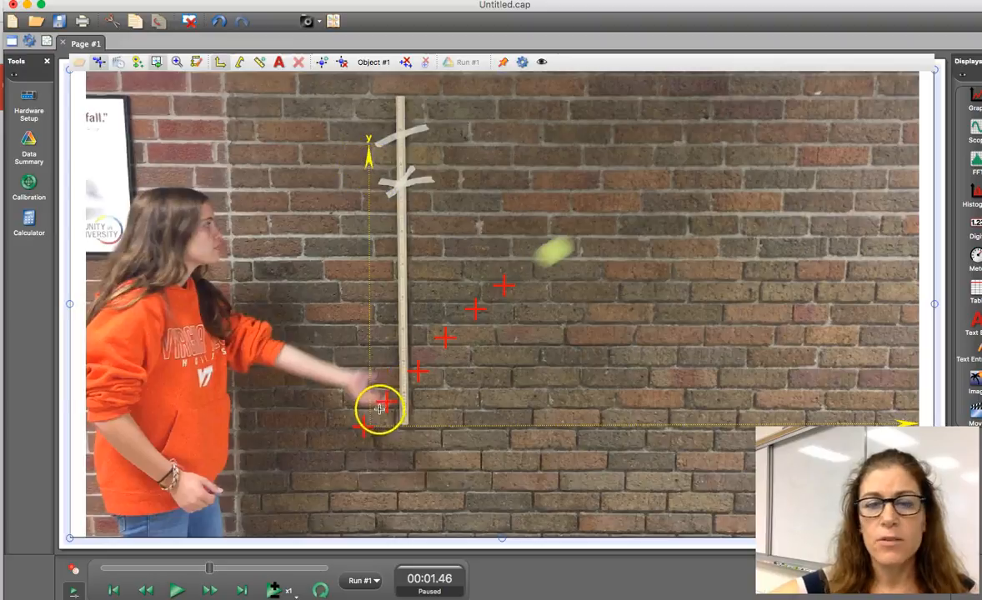
pyautogui.click(220, 64)
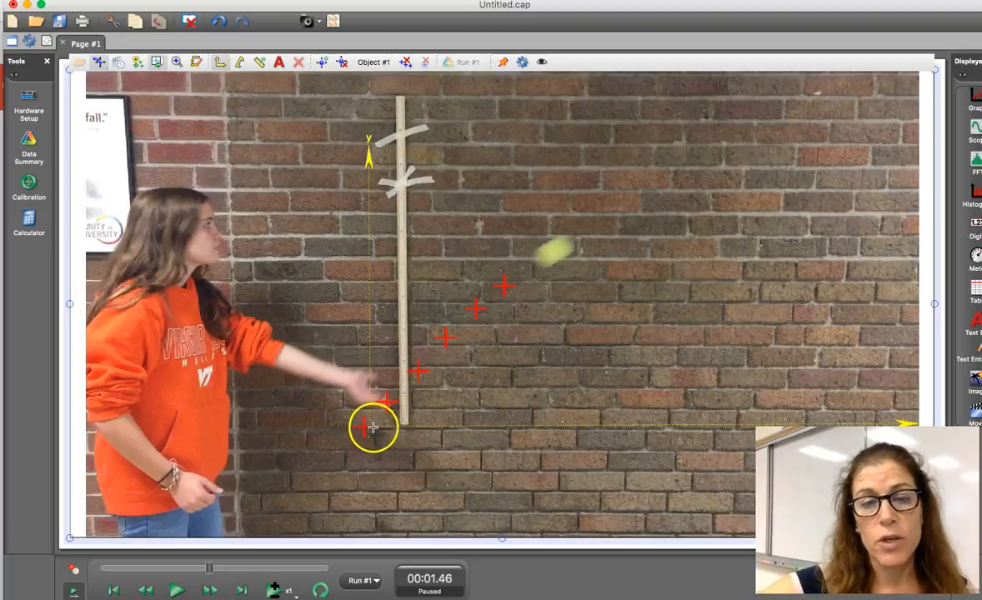
pyautogui.click(215, 64)
pyautogui.moveTo(375, 423)
pyautogui.mouseDown()
pyautogui.moveTo(362, 423)
pyautogui.moveTo(356, 455)
pyautogui.moveTo(363, 425)
pyautogui.mouseUp()
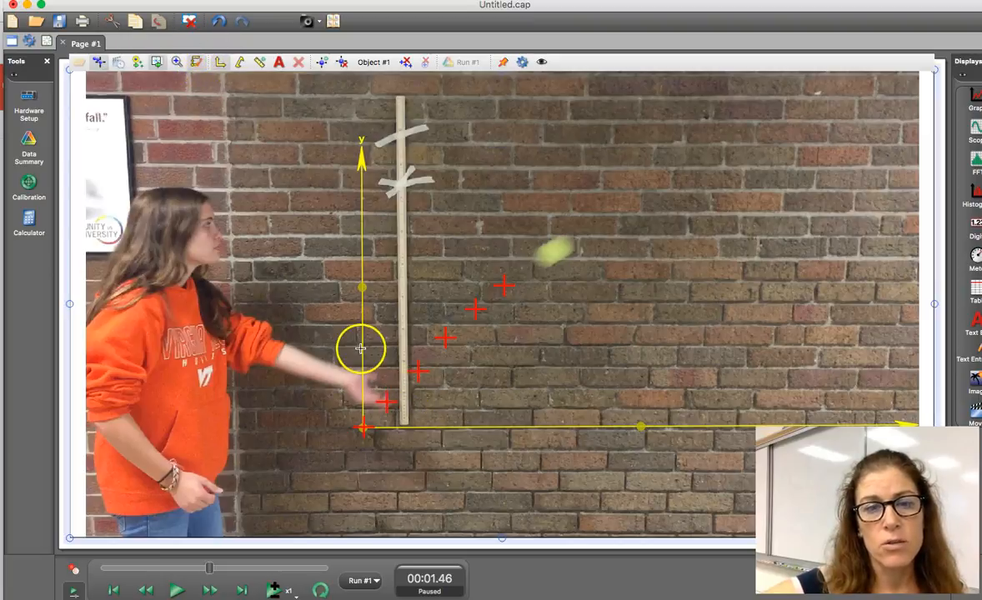
pyautogui.moveTo(361, 288); pyautogui.dragTo(362, 250)
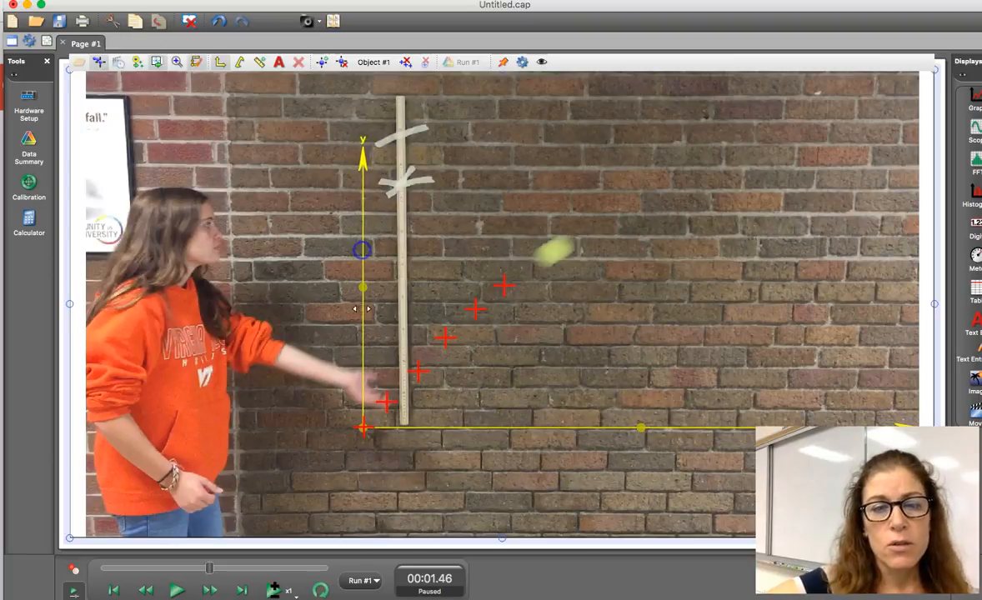
pyautogui.moveTo(363, 430); pyautogui.dragTo(363, 429)
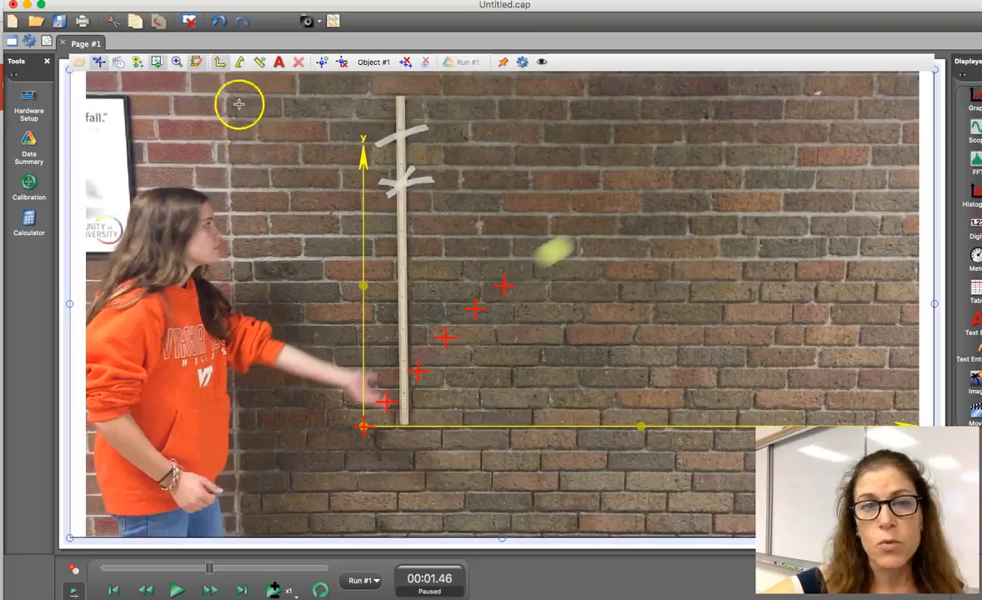
pyautogui.click(220, 63)
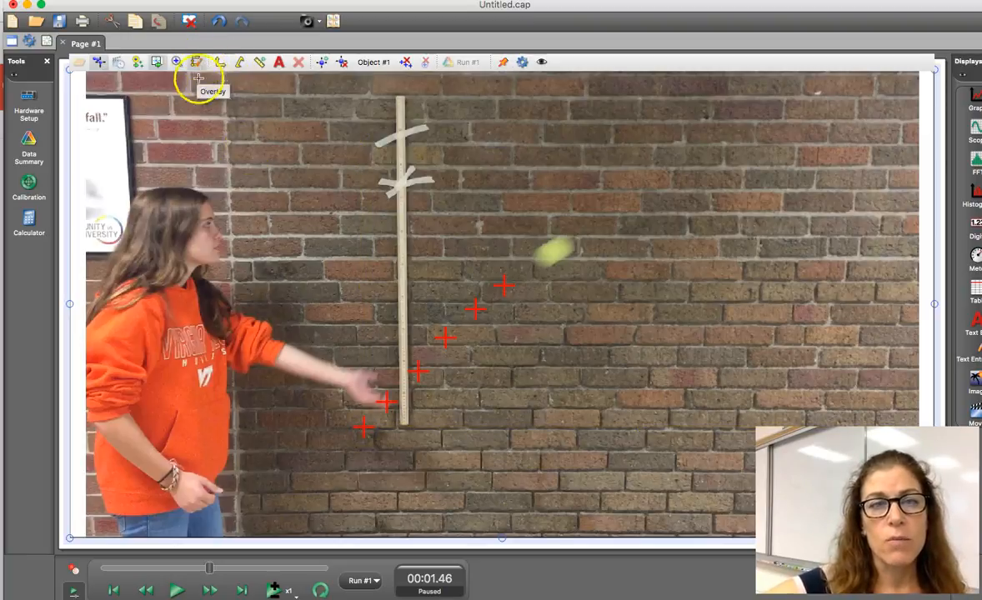
# Step: Show the calibration tool and align its two endpoints with the lower and upper ends of the meter stick
pyautogui.click(196, 63)
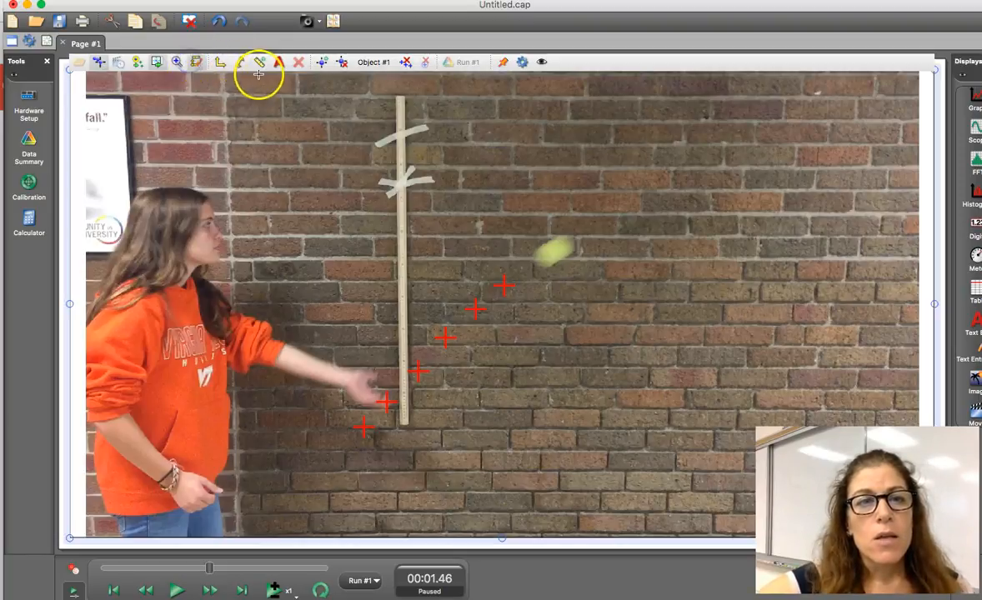
pyautogui.click(240, 62)
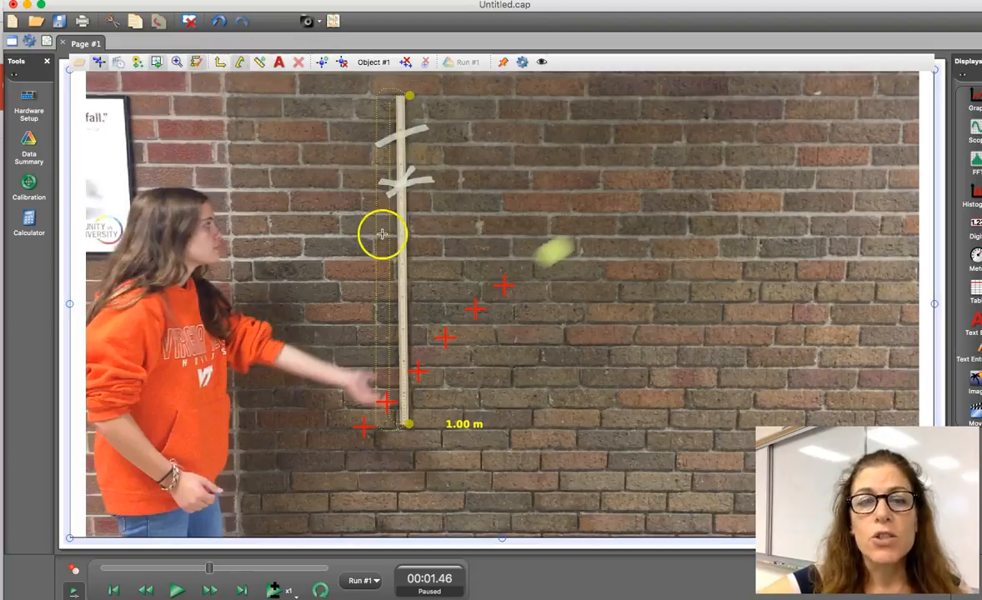
pyautogui.moveTo(408, 424)
pyautogui.mouseDown()
pyautogui.moveTo(350, 432)
pyautogui.moveTo(404, 427)
pyautogui.mouseUp()
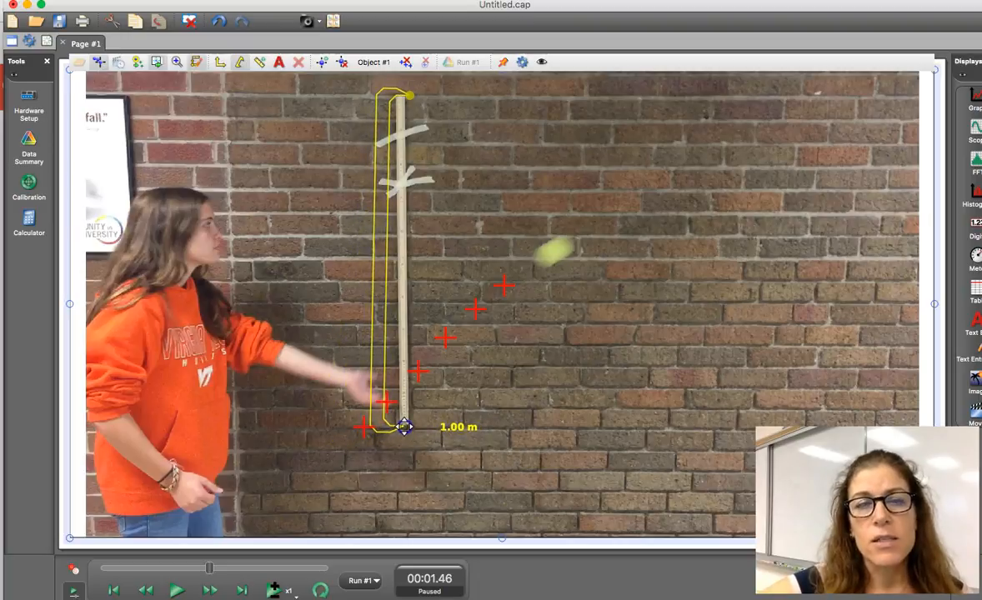
pyautogui.moveTo(405, 427); pyautogui.dragTo(406, 425)
pyautogui.moveTo(408, 96); pyautogui.dragTo(401, 96)
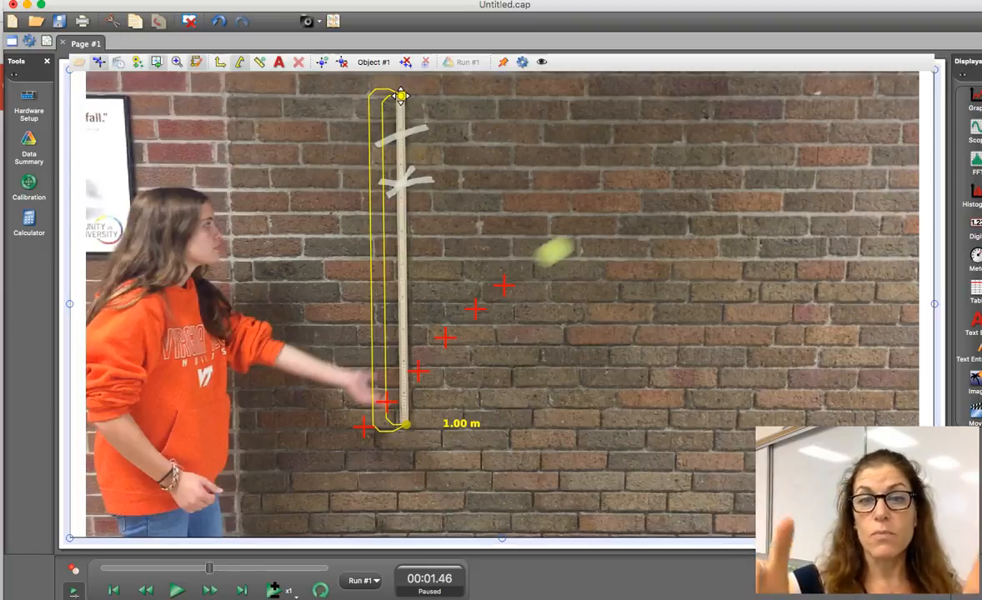
pyautogui.click(401, 95)
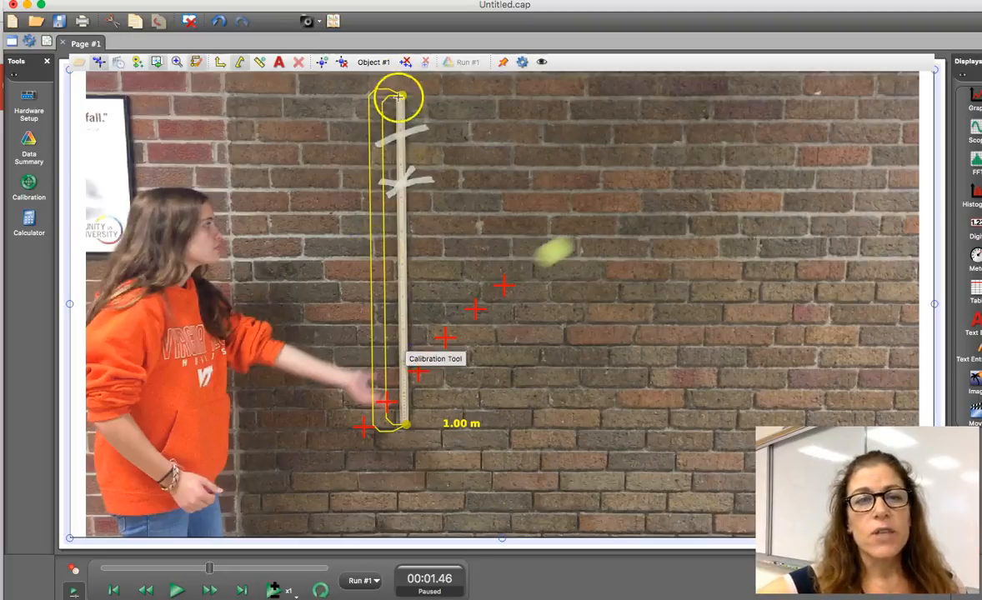
# Step: Move the calibration tool's upper endpoint to the meter stick's midpoint and set the calibration length to 0.50 m
pyautogui.moveTo(401, 116); pyautogui.dragTo(401, 260)
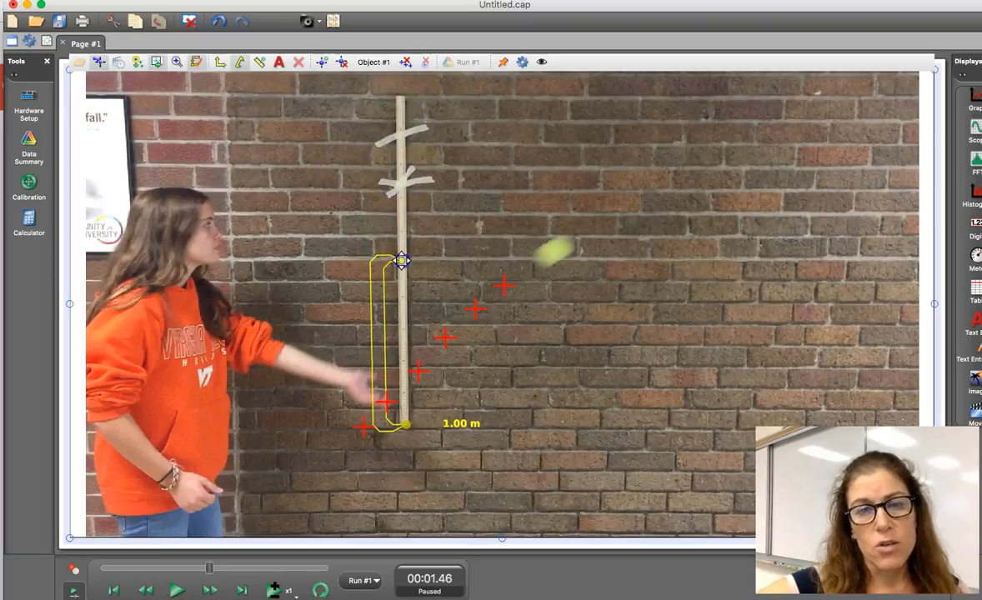
pyautogui.click(452, 423)
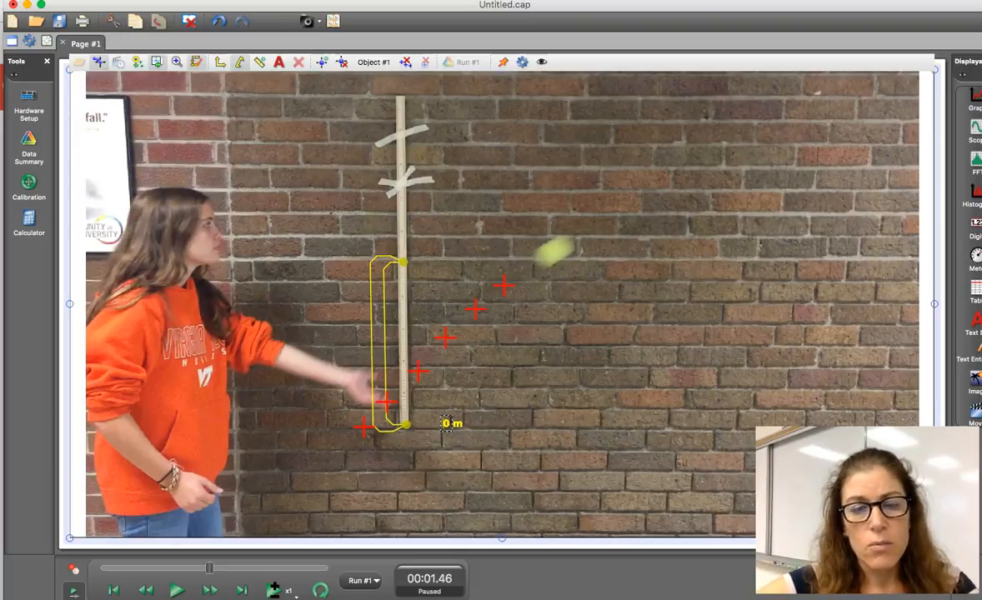
pyautogui.press('Return')
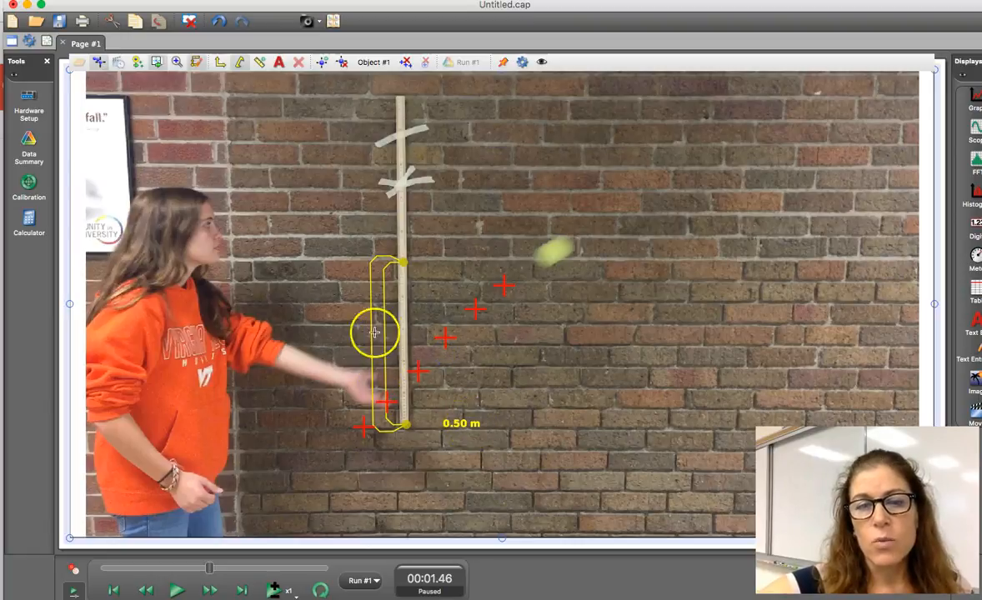
pyautogui.click(444, 422)
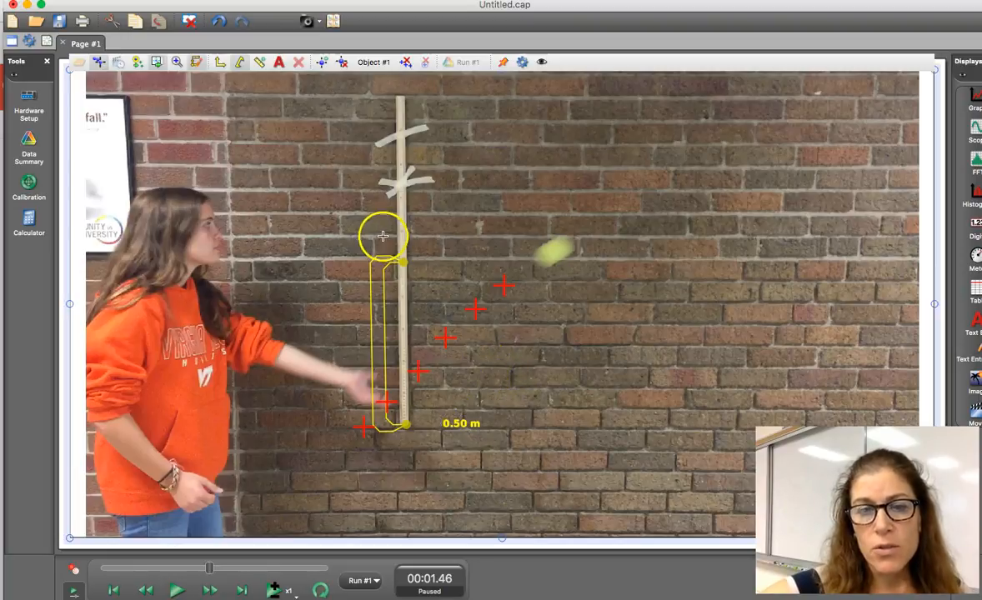
# Step: Shrink the calibration tool to a short span at the meter stick's base and set its length to 0.135 m
pyautogui.moveTo(402, 423); pyautogui.dragTo(398, 430)
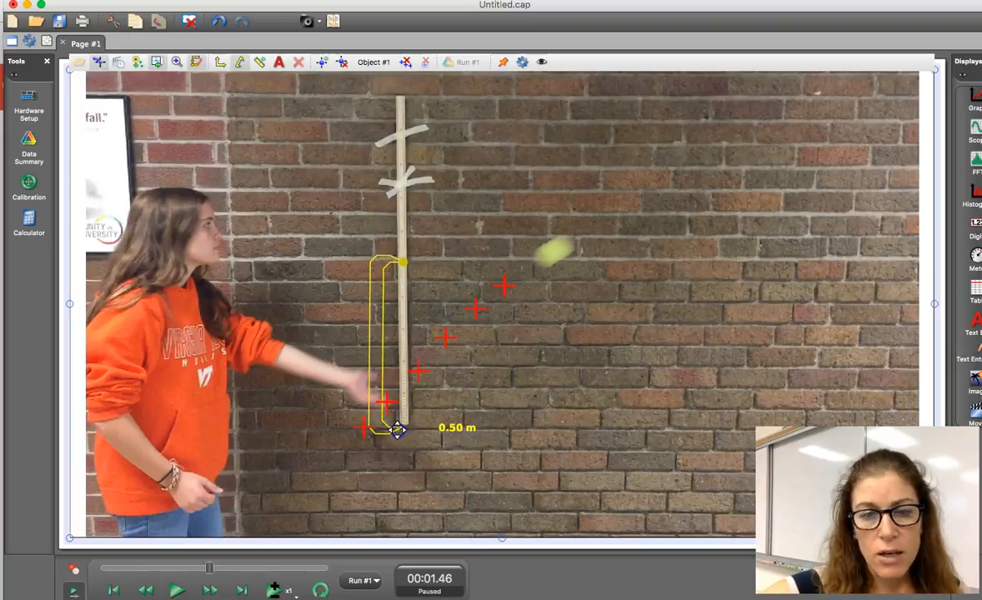
pyautogui.moveTo(401, 267); pyautogui.dragTo(398, 408)
pyautogui.doubleClick(451, 421)
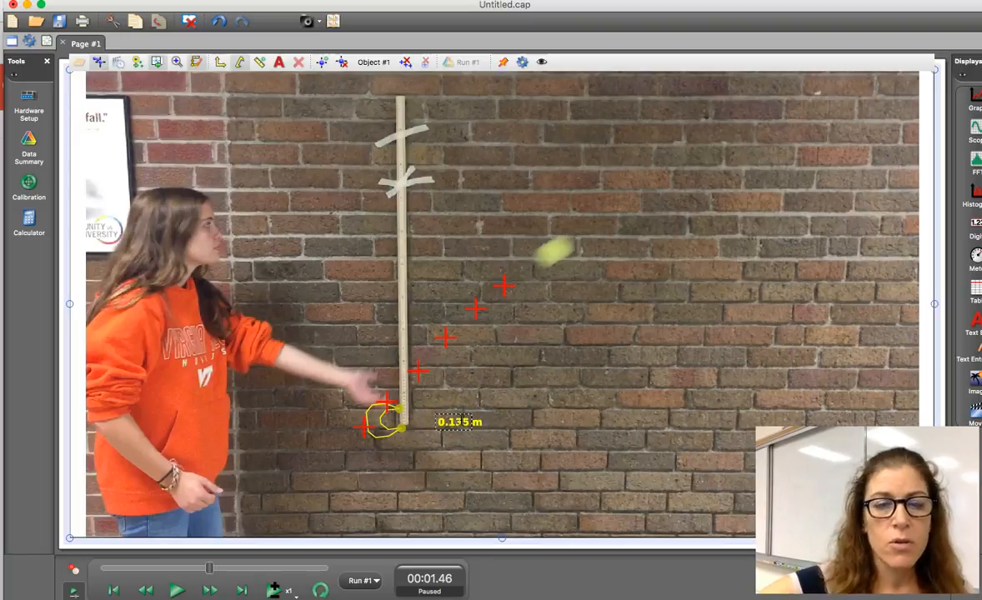
pyautogui.click(472, 438)
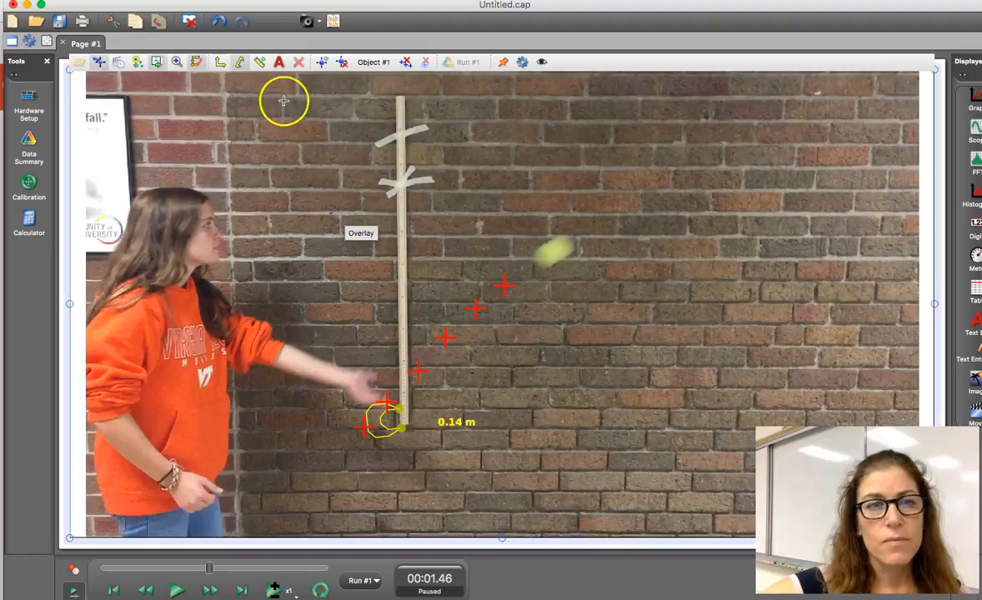
# Step: Add a Distance Tool and place it from the fourth tracked ball mark over a short horizontal span of about 0.20 m
pyautogui.click(260, 62)
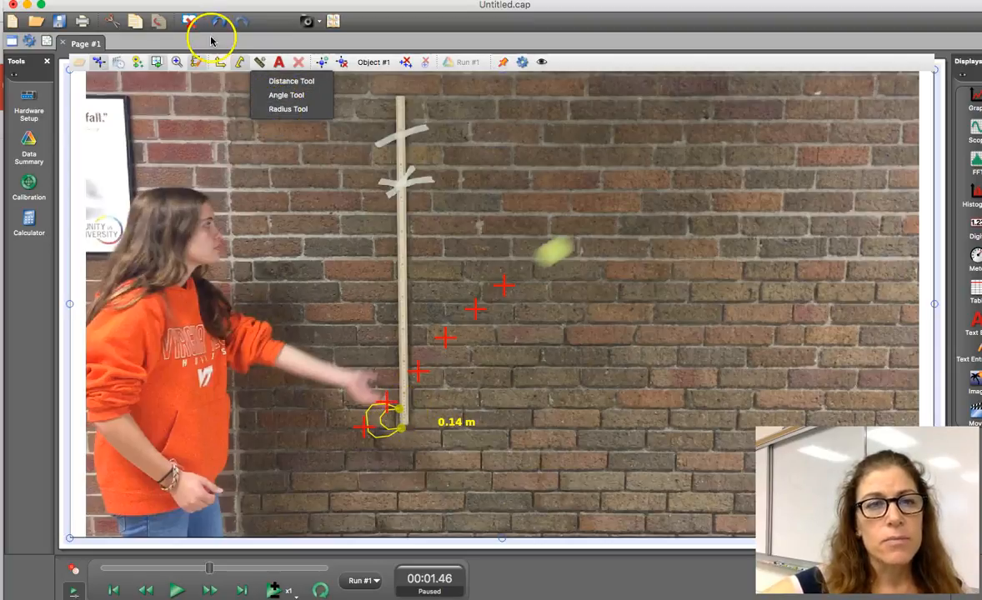
pyautogui.click(283, 81)
pyautogui.moveTo(498, 332); pyautogui.dragTo(484, 312)
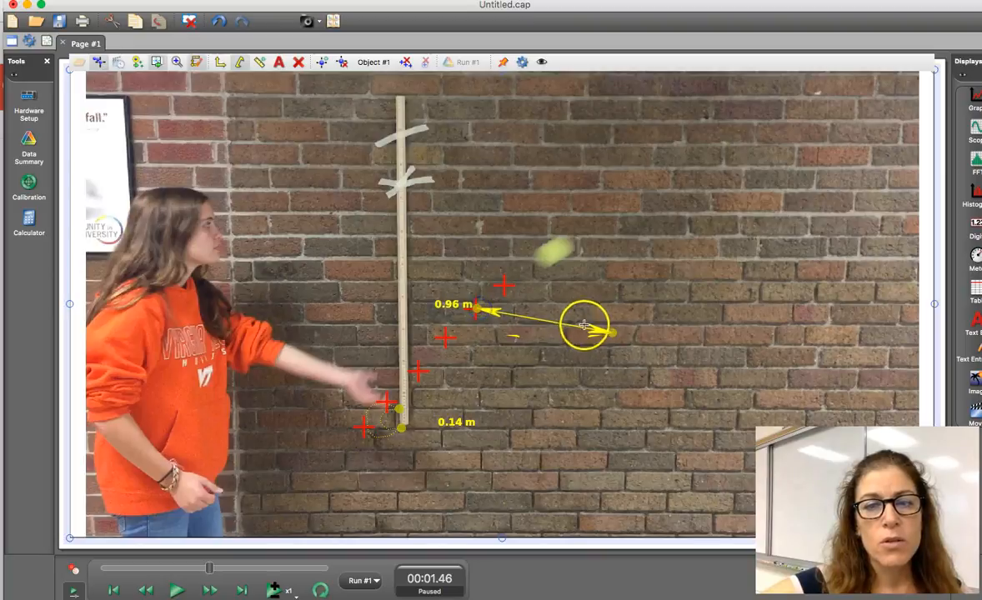
pyautogui.moveTo(609, 331); pyautogui.dragTo(515, 308)
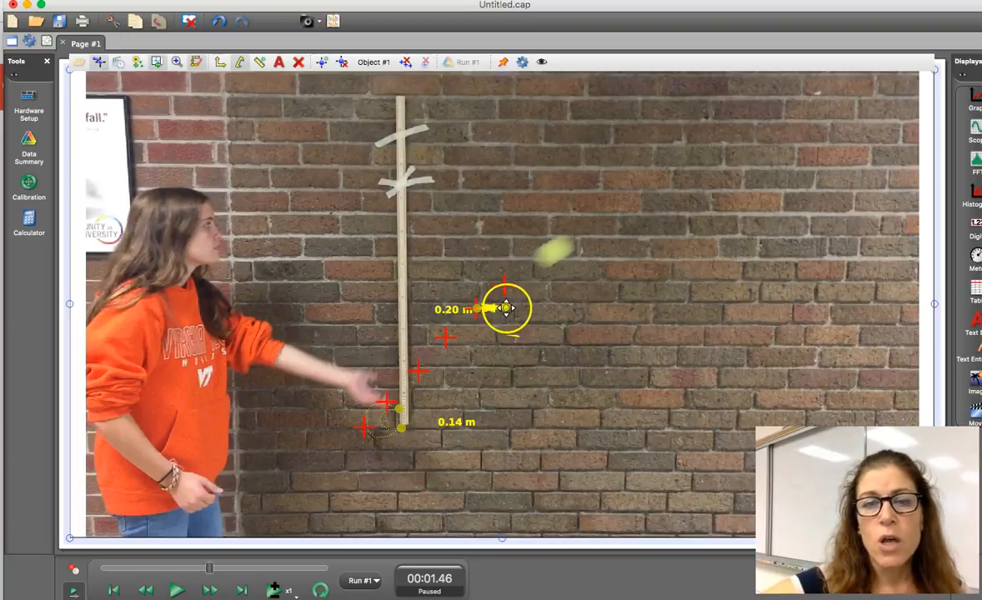
# Step: Play the video, then scrub back to the frame at 00:01.86, where the ball is in flight far from the thrower
pyautogui.click(179, 590)
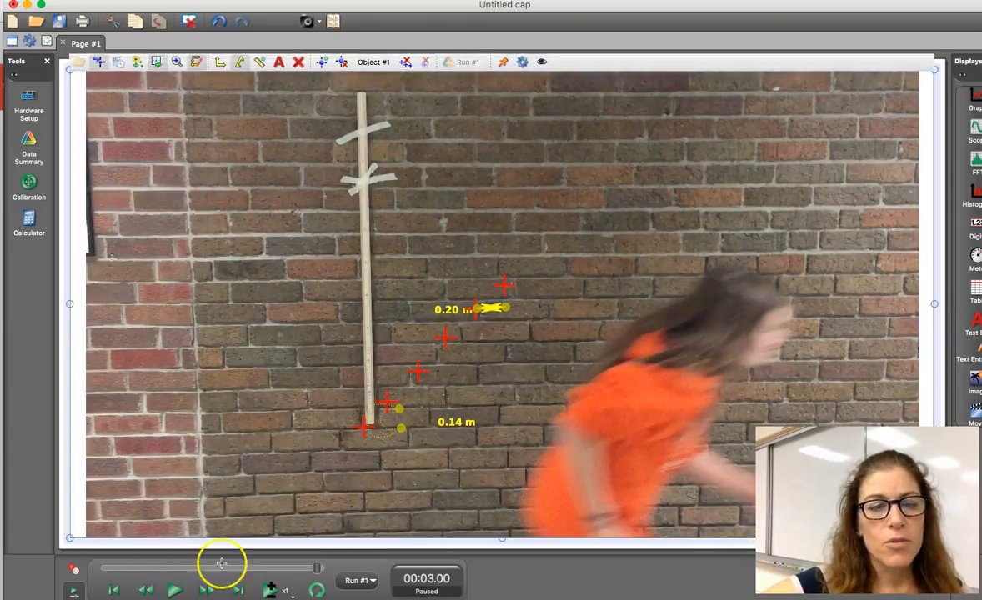
pyautogui.click(259, 570)
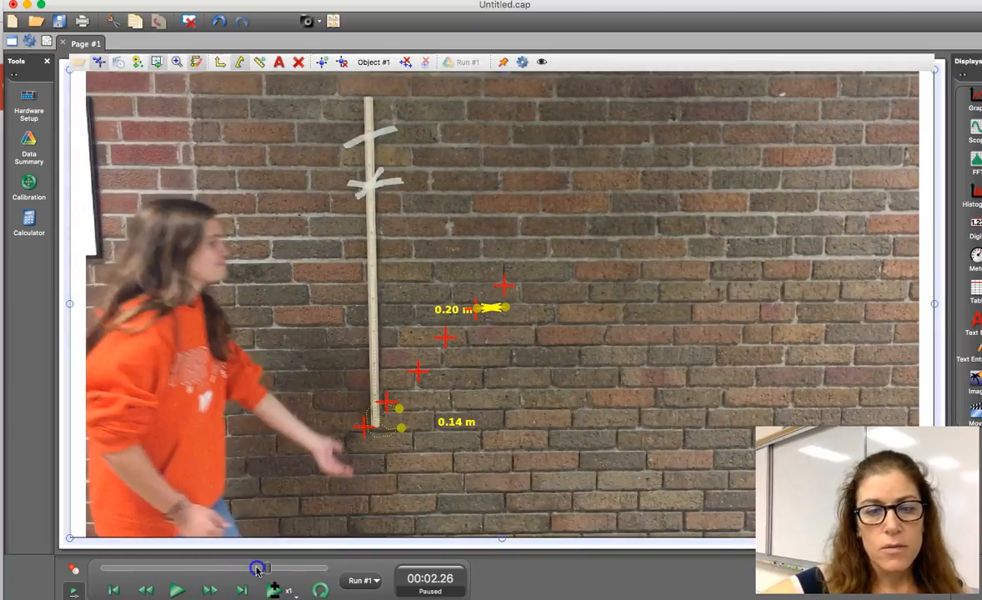
pyautogui.moveTo(256, 568); pyautogui.dragTo(259, 567)
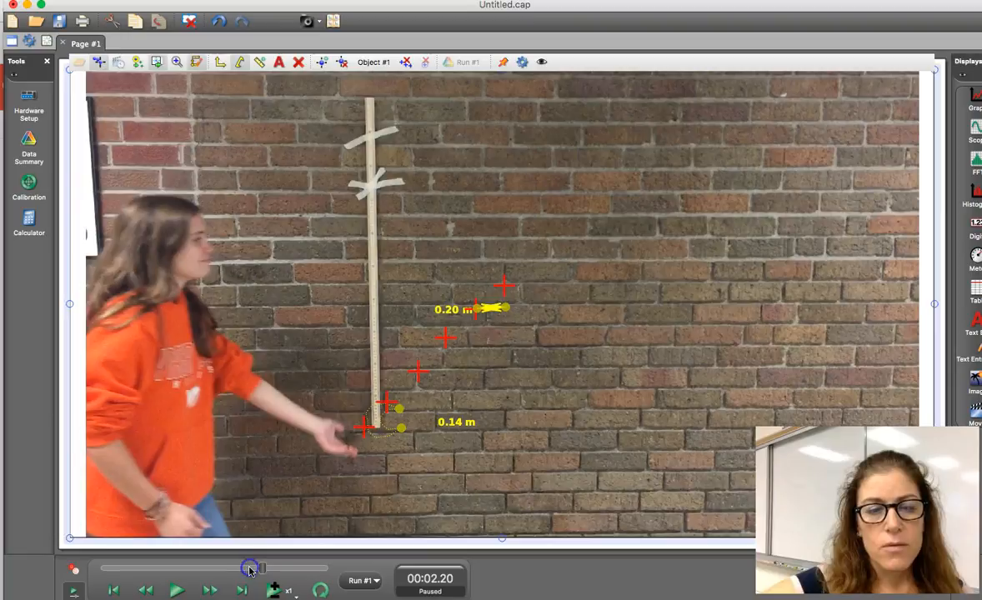
pyautogui.click(249, 571)
pyautogui.click(245, 571)
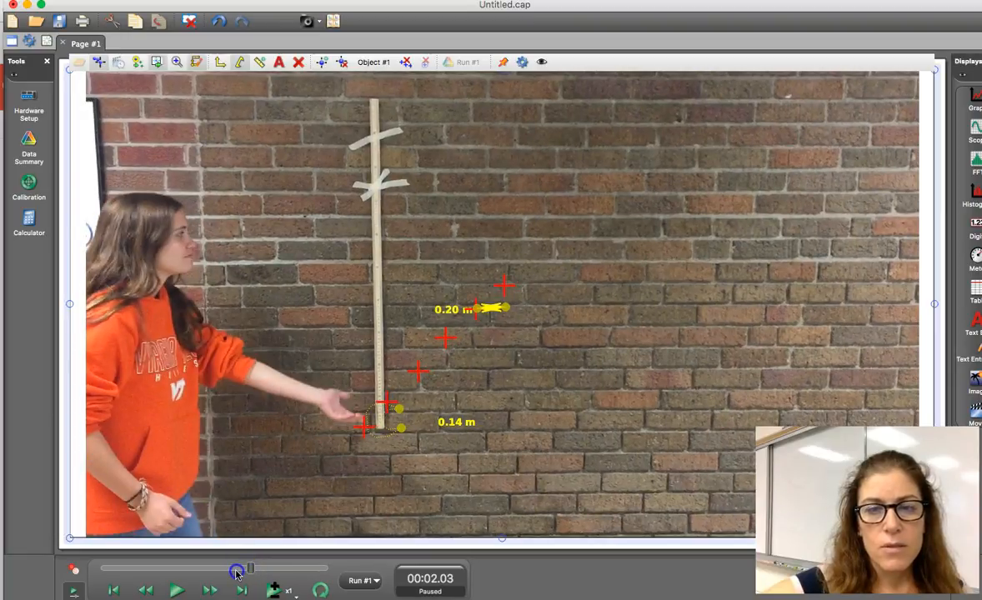
pyautogui.click(237, 573)
# Step: Stretch the distance measurement horizontally from just beside the meter stick to beneath the flying ball, about 3.47 m
pyautogui.click(504, 307)
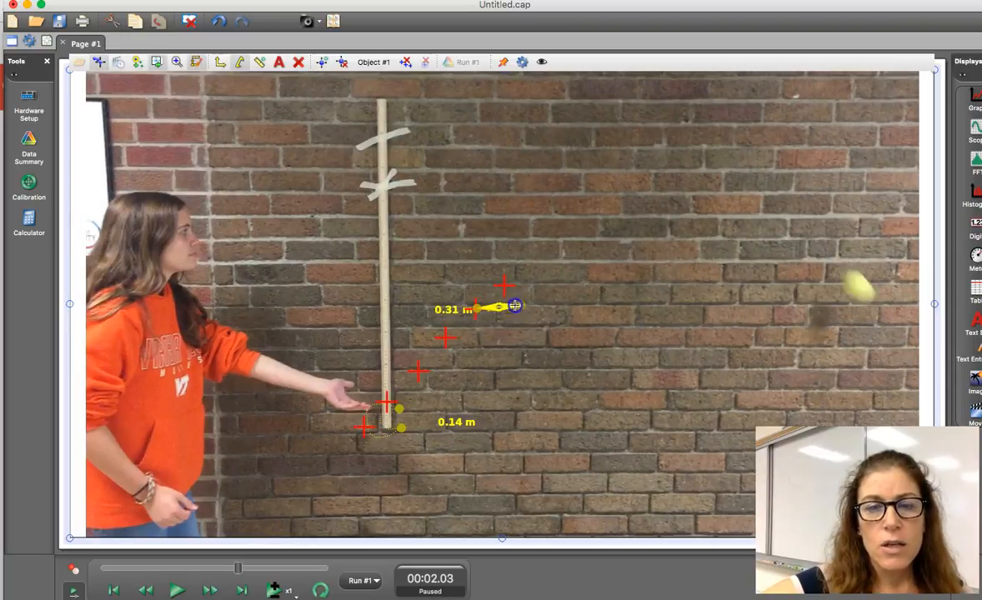
pyautogui.moveTo(530, 307); pyautogui.dragTo(862, 305)
pyautogui.moveTo(476, 309); pyautogui.dragTo(358, 303)
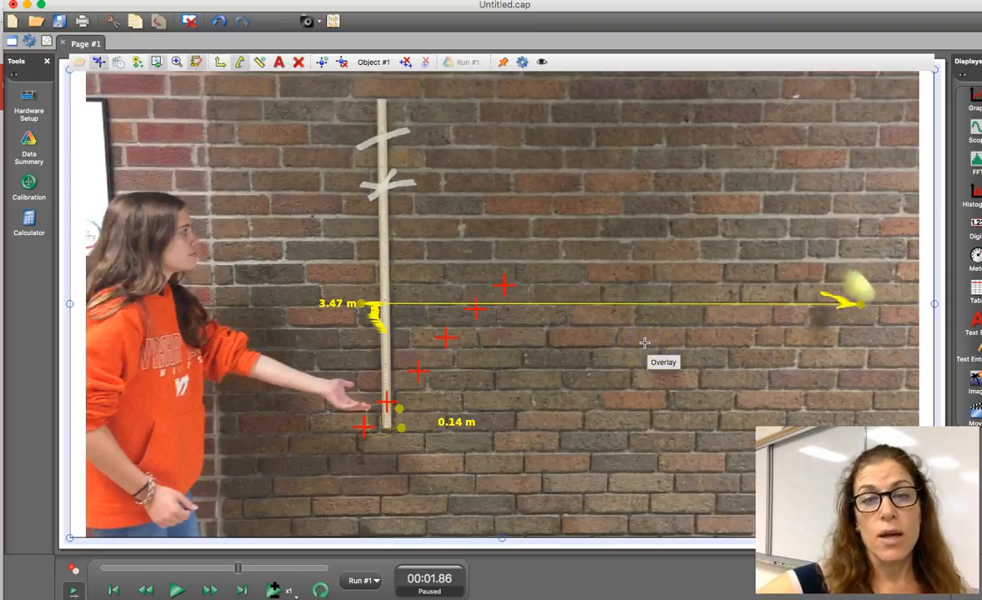
# Step: Add an Angle Tool with its vertex on the first ball mark, one short horizontal arm and the other ending on the second mark
pyautogui.click(261, 63)
pyautogui.click(284, 95)
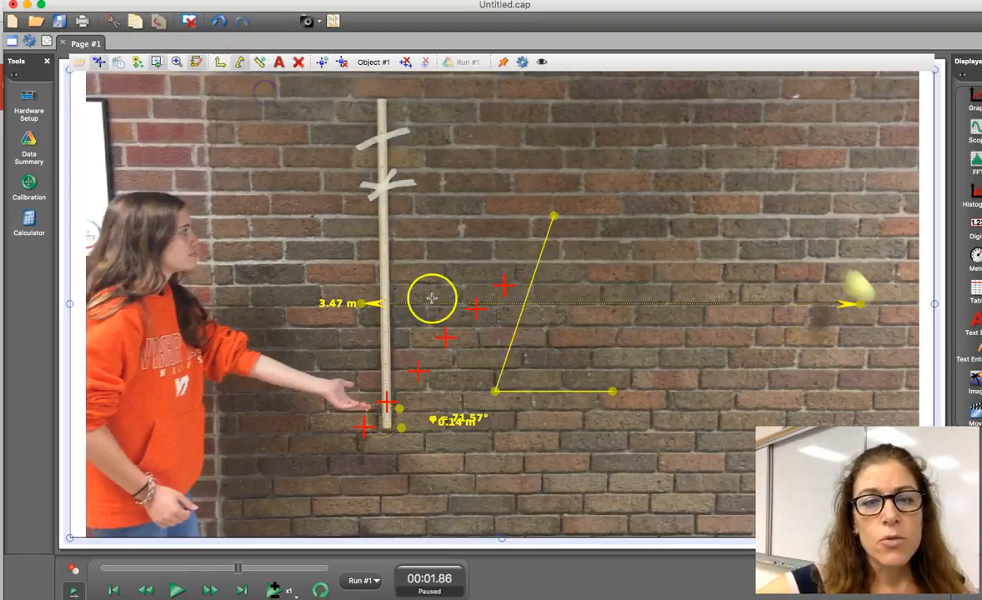
pyautogui.moveTo(498, 391); pyautogui.dragTo(364, 427)
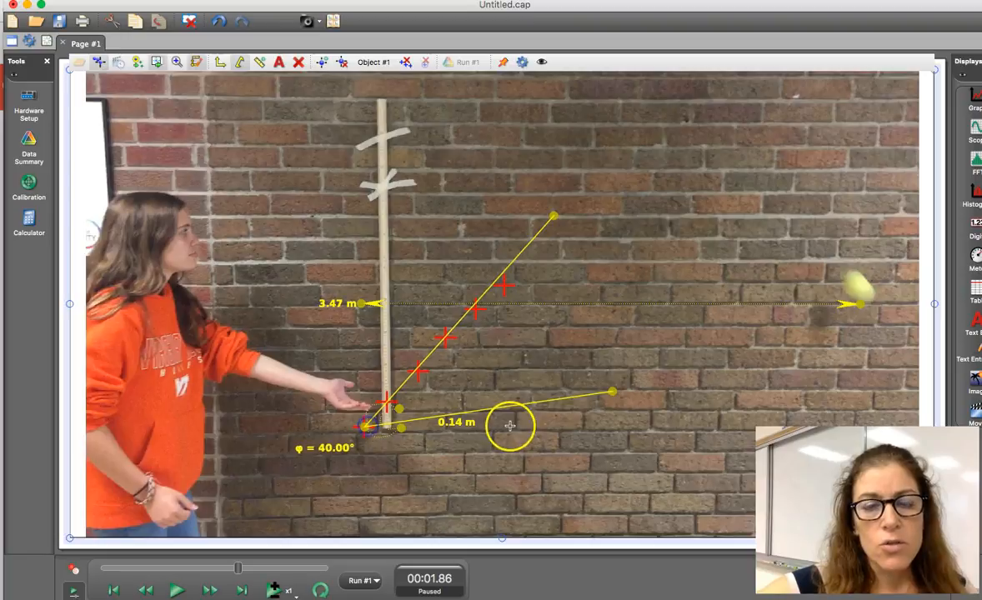
pyautogui.moveTo(609, 393); pyautogui.dragTo(407, 427)
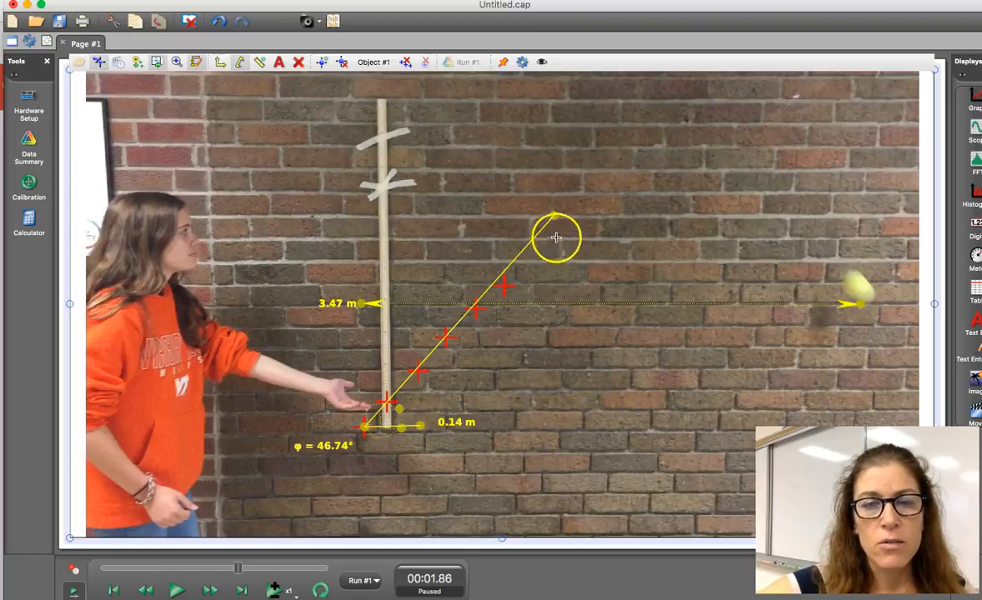
pyautogui.moveTo(554, 217); pyautogui.dragTo(398, 377)
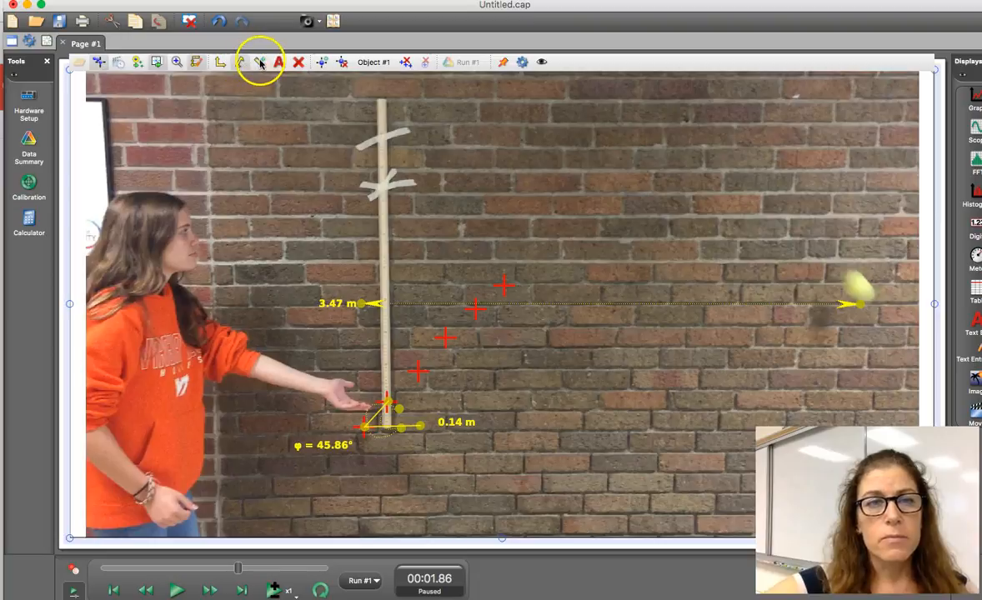
# Step: Add a Radius Tool circle of about 0.34 m and try to reposition it on the video
pyautogui.click(260, 67)
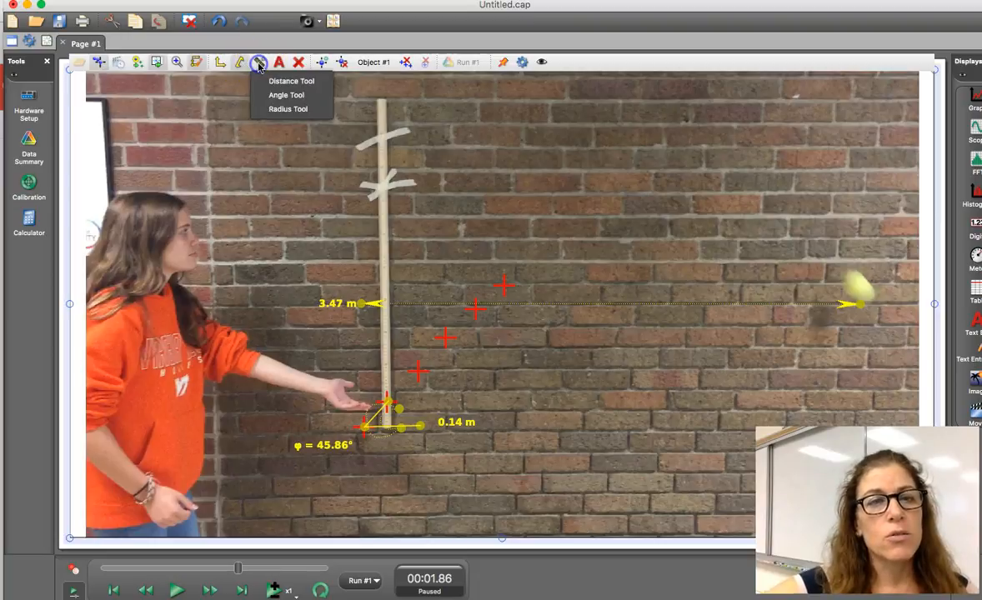
pyautogui.click(267, 111)
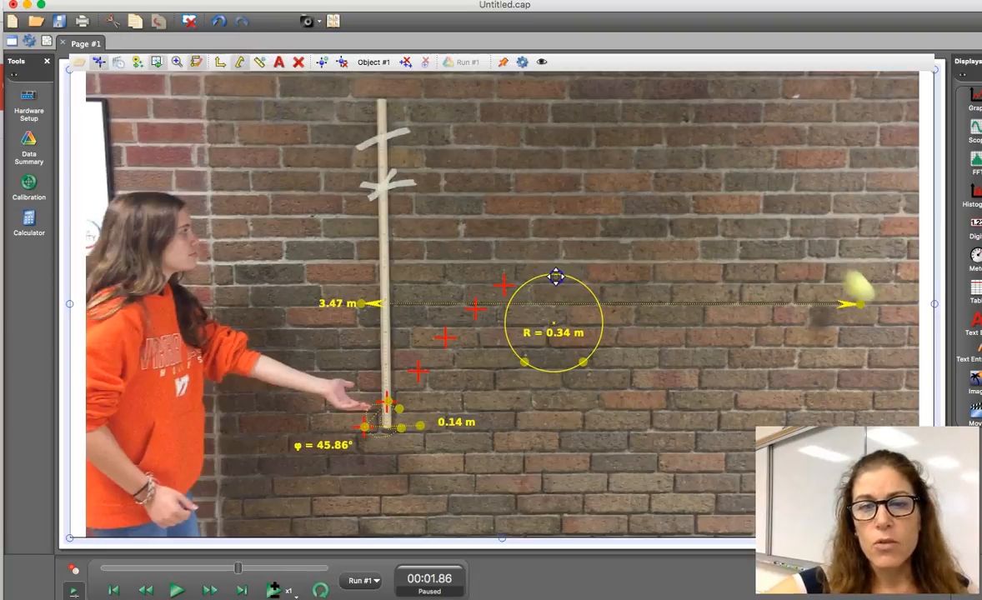
pyautogui.click(622, 325)
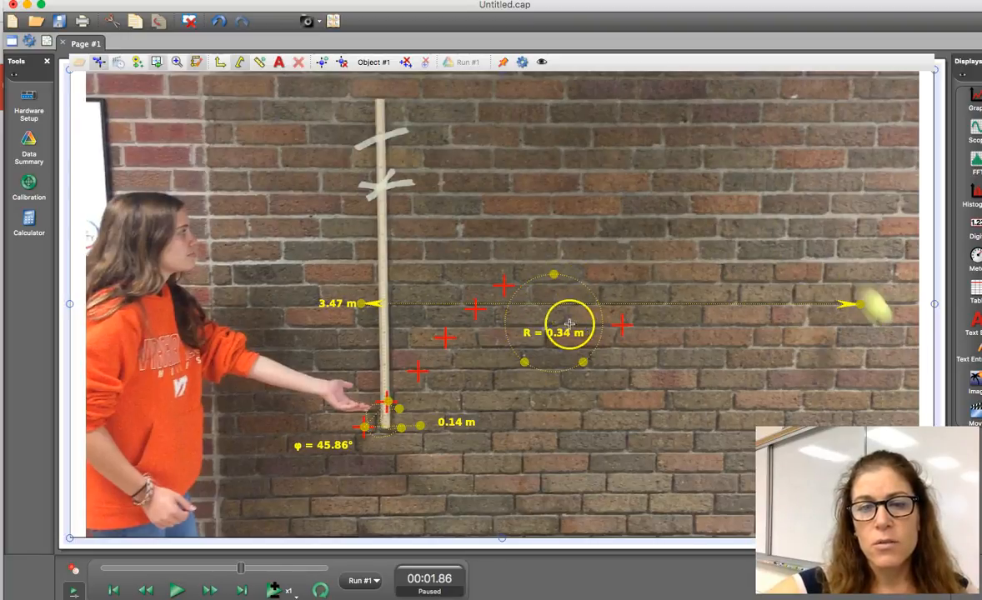
pyautogui.click(568, 323)
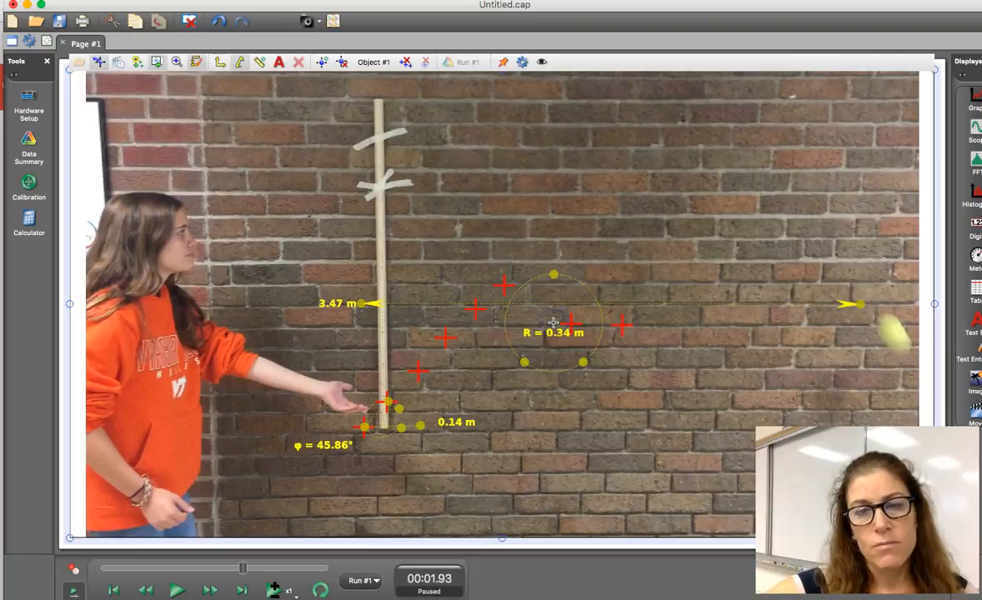
pyautogui.click(554, 322)
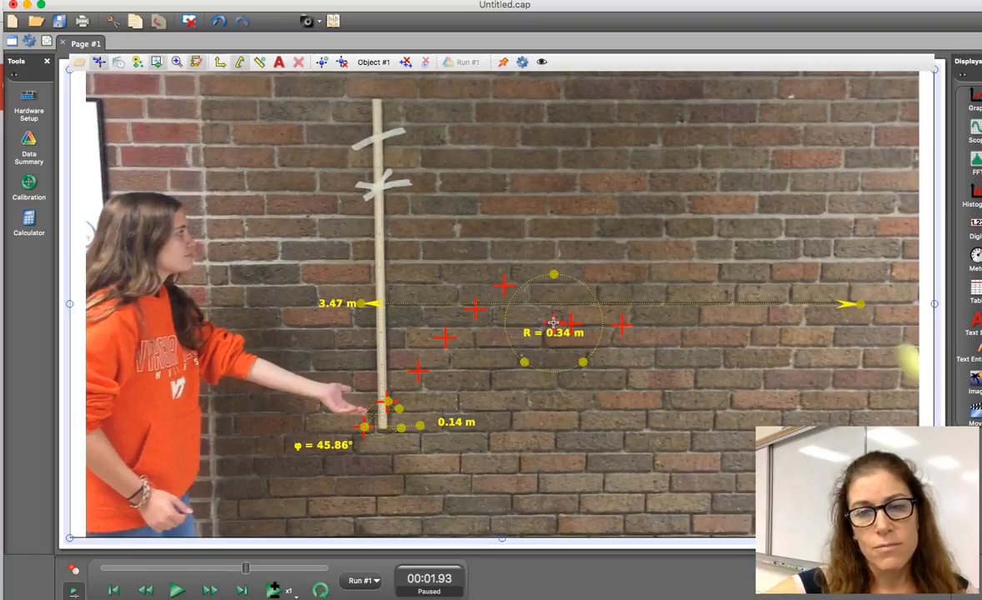
# Step: Delete the tracked object with all its red marks, and shrink the radius circle to about 0.13 m
pyautogui.click(342, 65)
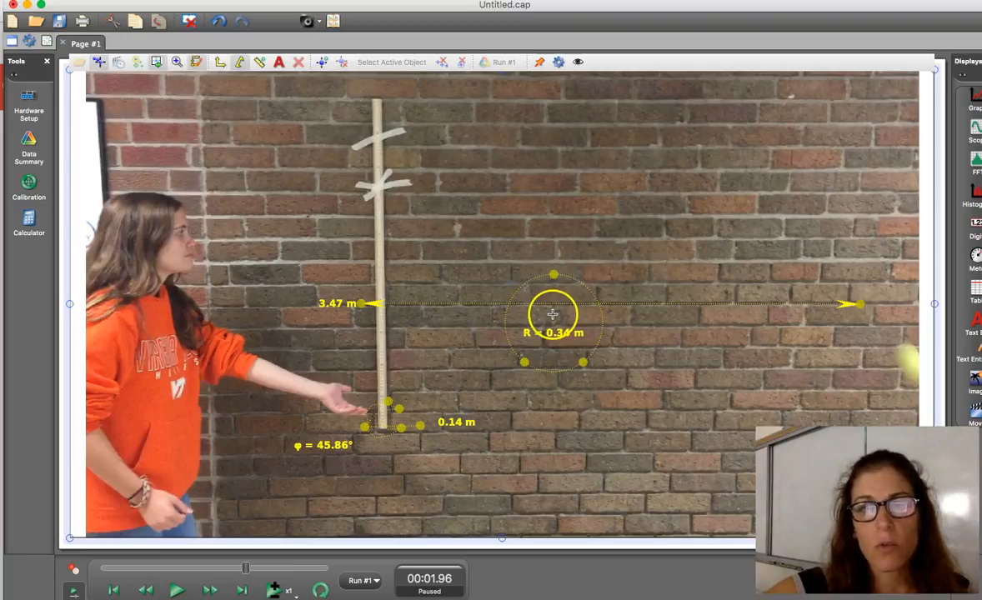
pyautogui.click(553, 275)
pyautogui.moveTo(553, 275); pyautogui.dragTo(559, 356)
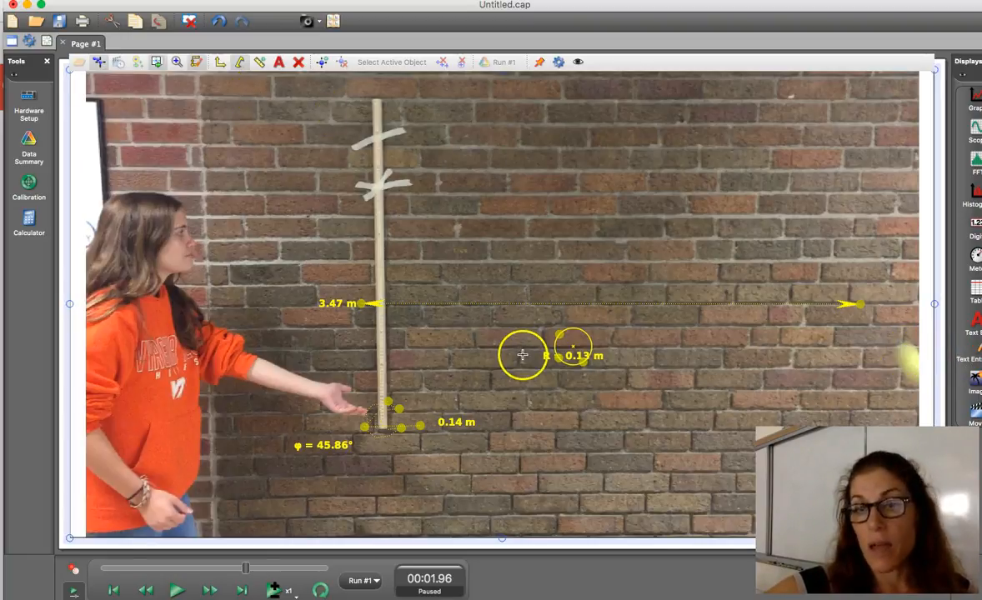
# Step: Add a text callout to the video beside the radius circle reading "Radius of the ball"
pyautogui.click(282, 70)
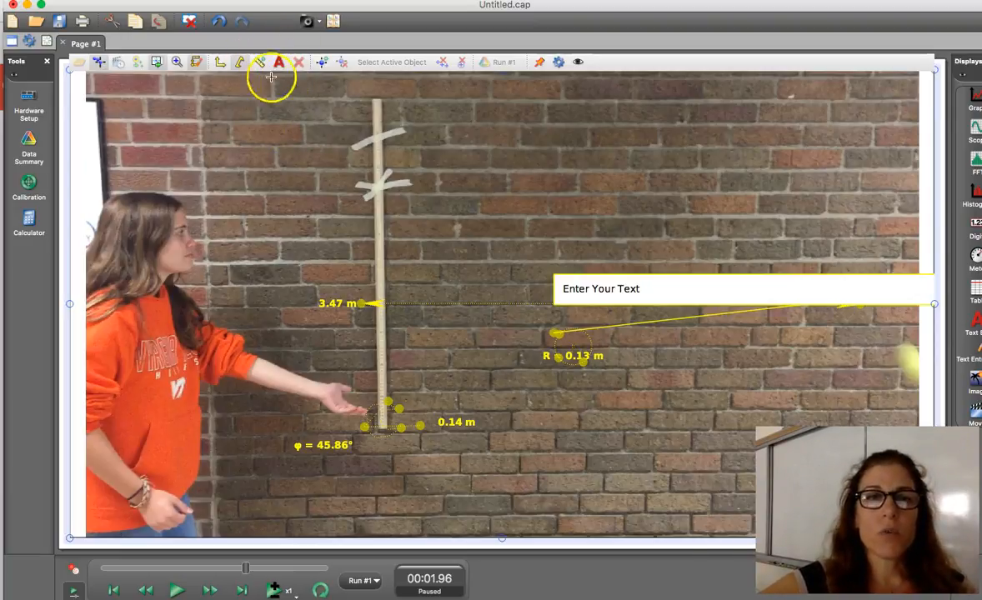
pyautogui.click(587, 292)
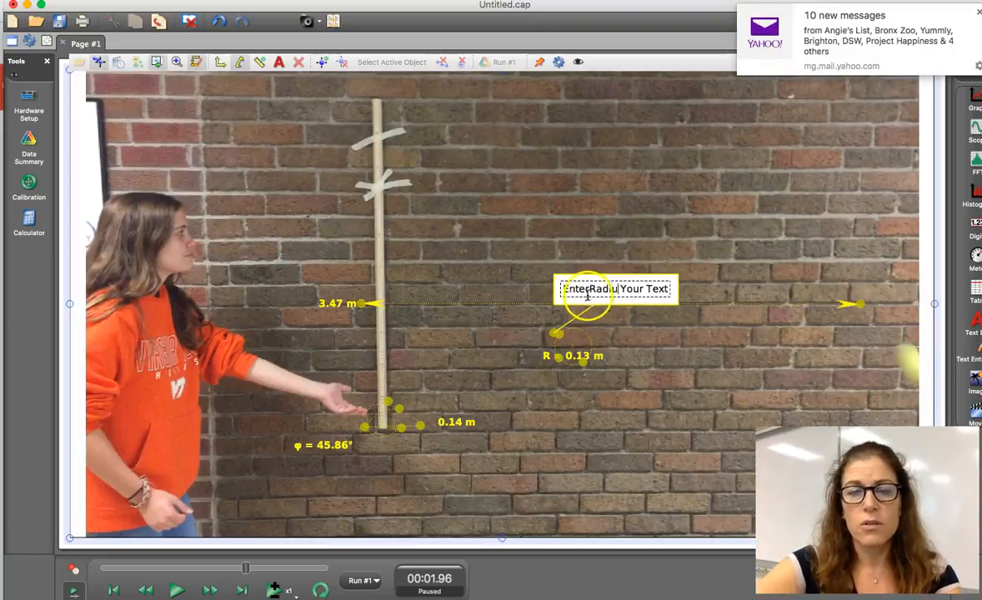
pyautogui.moveTo(565, 289); pyautogui.dragTo(669, 288)
pyautogui.write('Radius of')
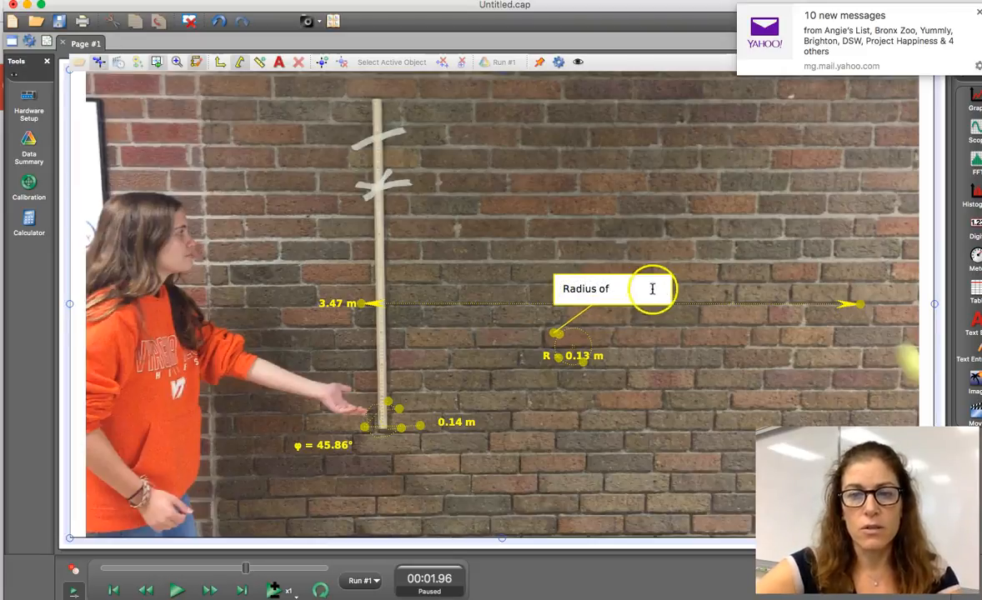
pyautogui.doubleClick(652, 289)
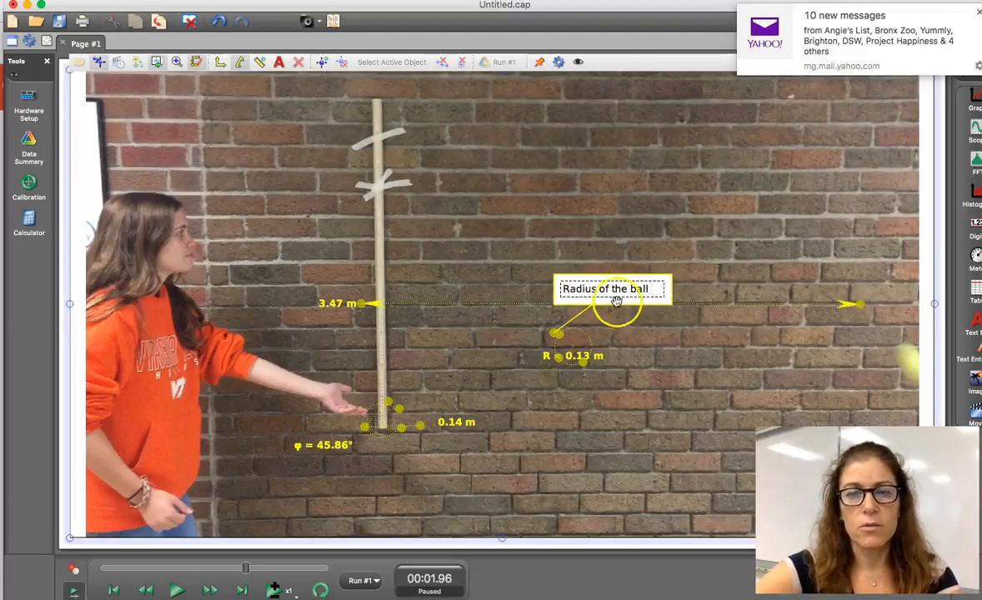
# Step: Move the "Radius of the ball" callout away from the circle to beside the top end of the meter stick
pyautogui.click(381, 75)
pyautogui.moveTo(564, 273); pyautogui.dragTo(548, 253)
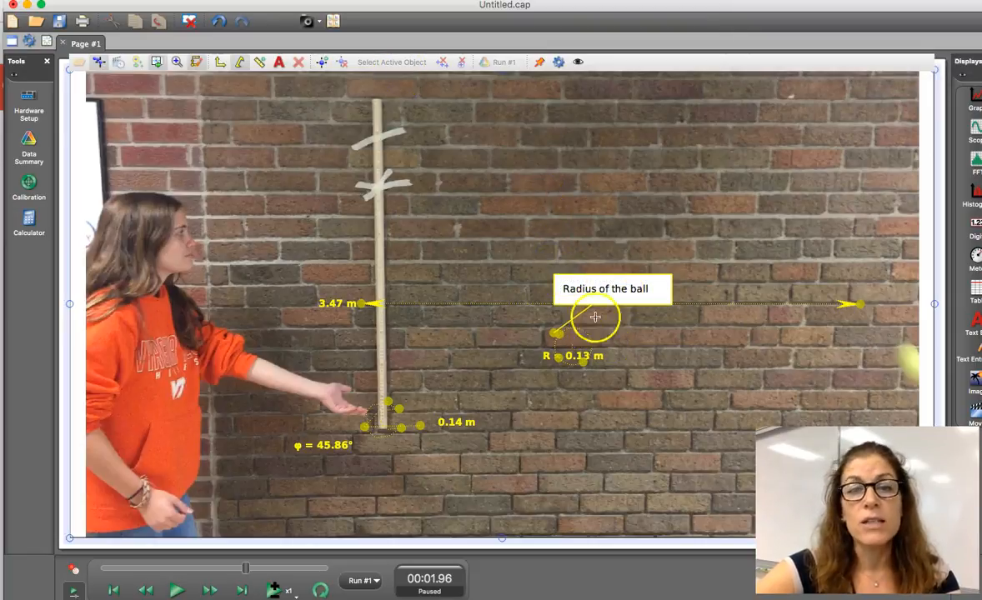
pyautogui.doubleClick(594, 285)
pyautogui.click(532, 122)
pyautogui.click(561, 297)
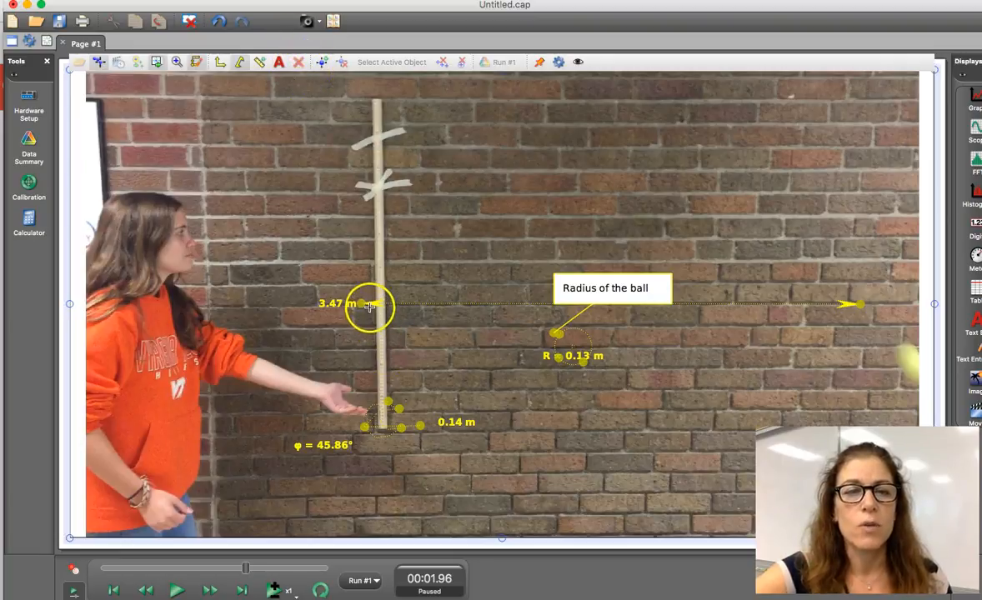
pyautogui.doubleClick(566, 287)
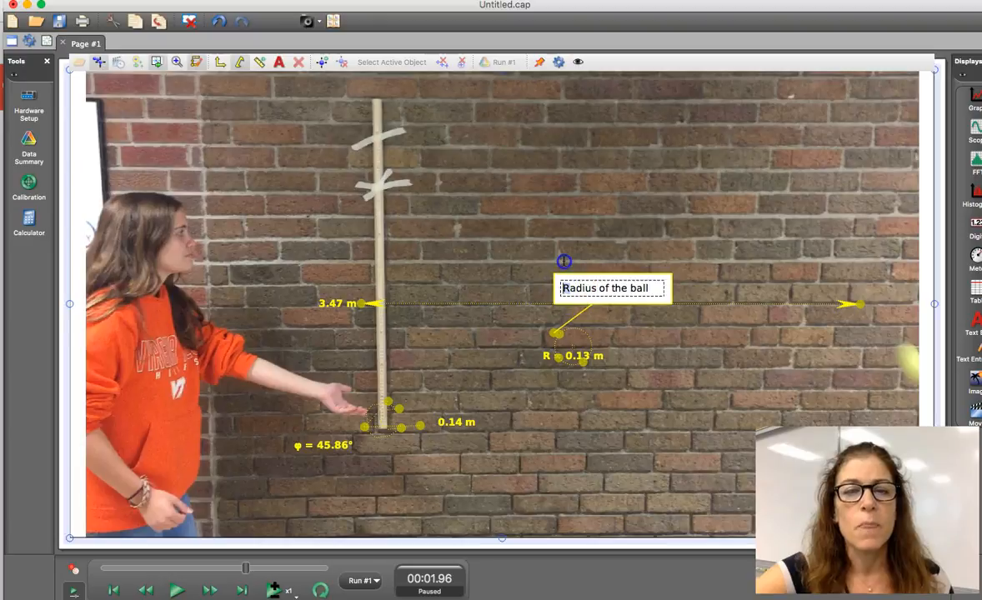
pyautogui.moveTo(559, 275); pyautogui.dragTo(284, 75)
# Step: Add a second text callout, and remove both callouts from the video
pyautogui.click(278, 63)
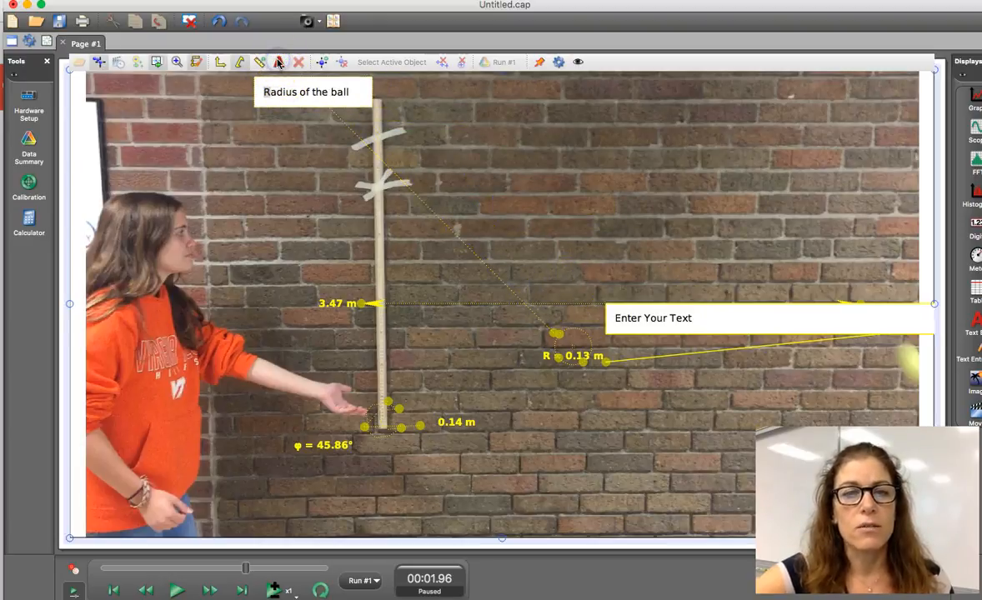
pyautogui.click(412, 162)
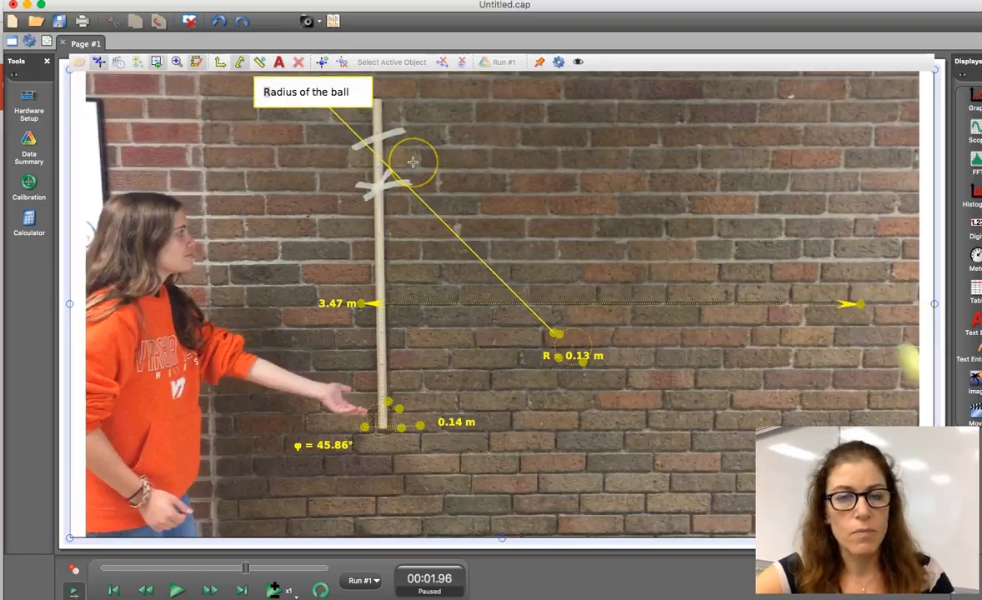
pyautogui.click(443, 180)
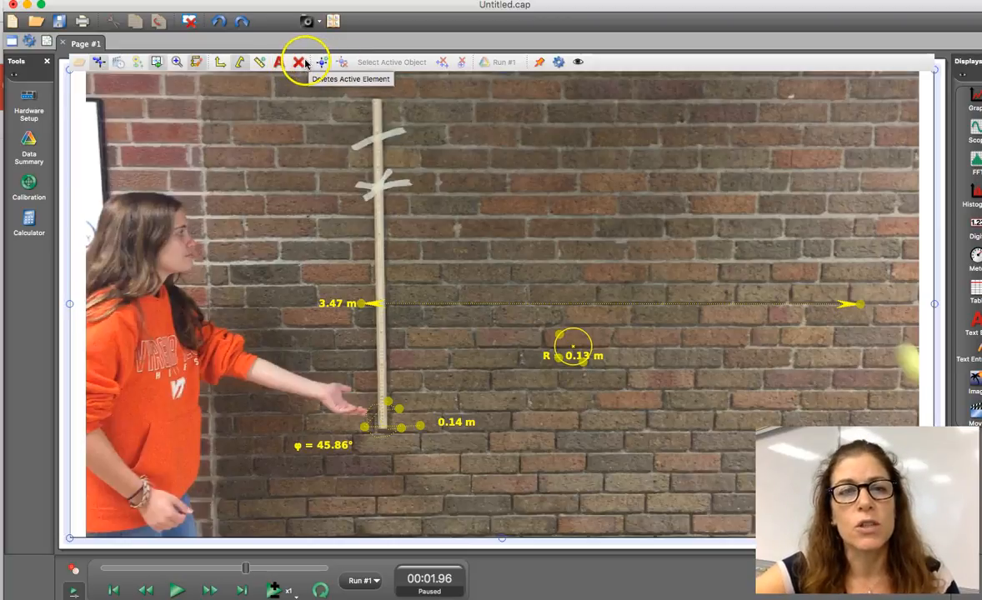
# Step: Delete the radius, angle, calibration and distance tools from the video overlay
pyautogui.click(565, 337)
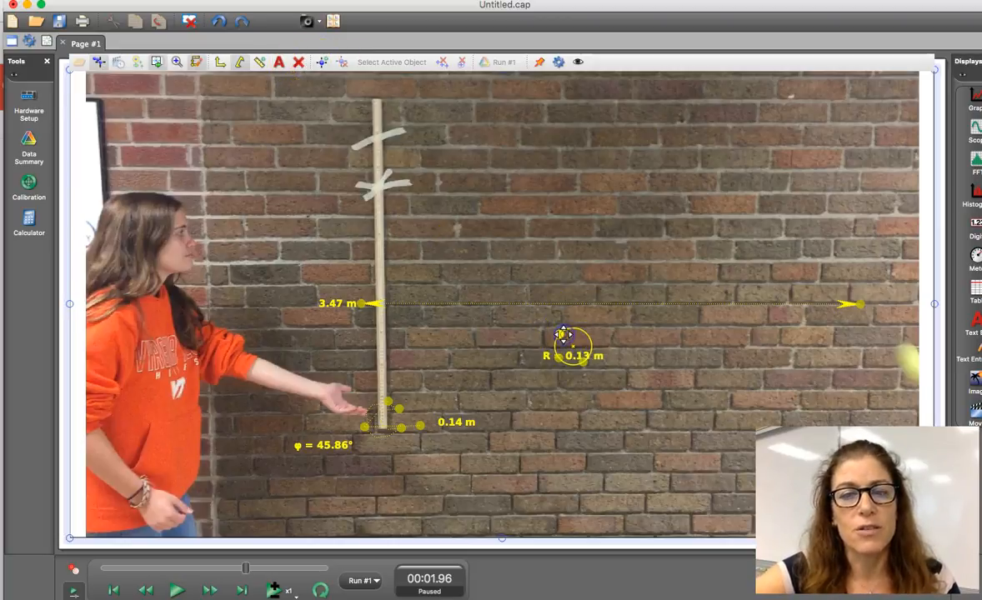
pyautogui.click(299, 63)
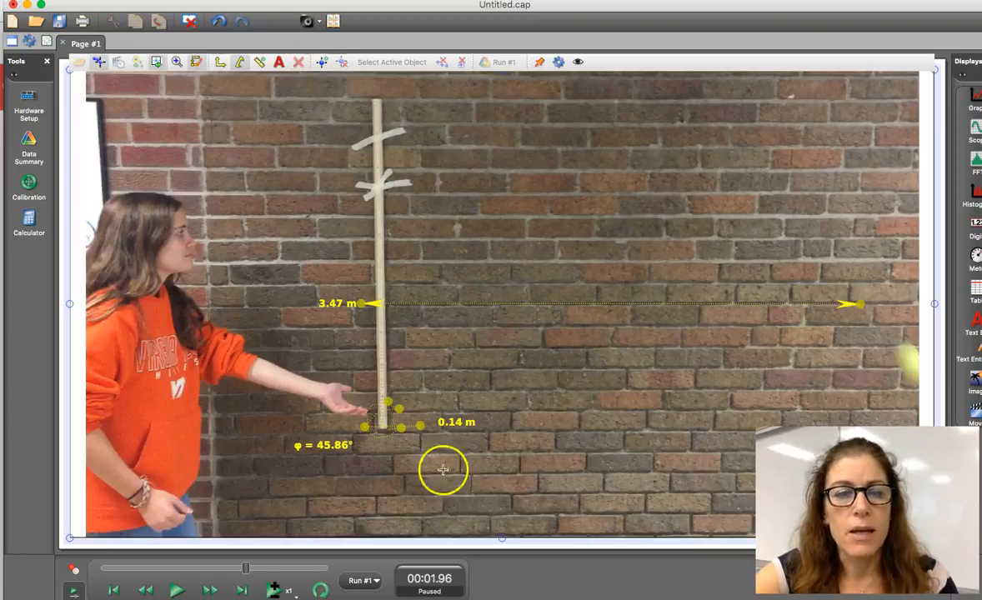
pyautogui.click(364, 426)
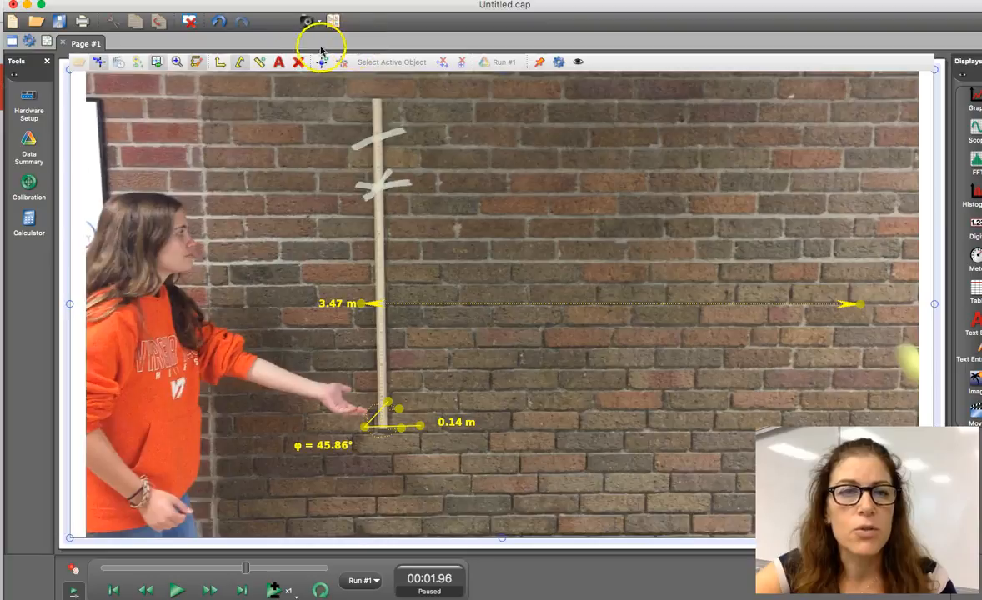
pyautogui.click(298, 64)
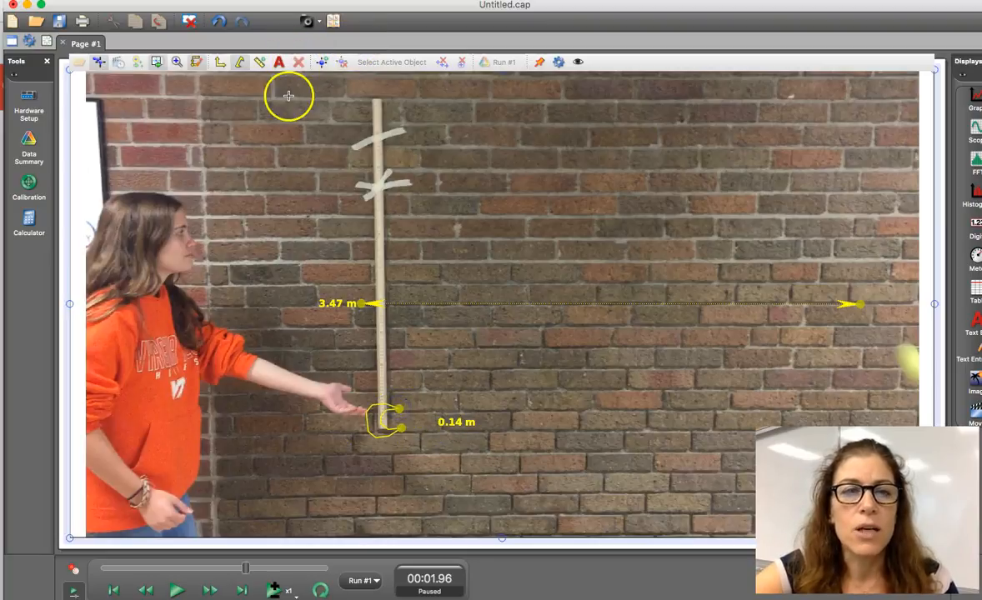
pyautogui.click(241, 61)
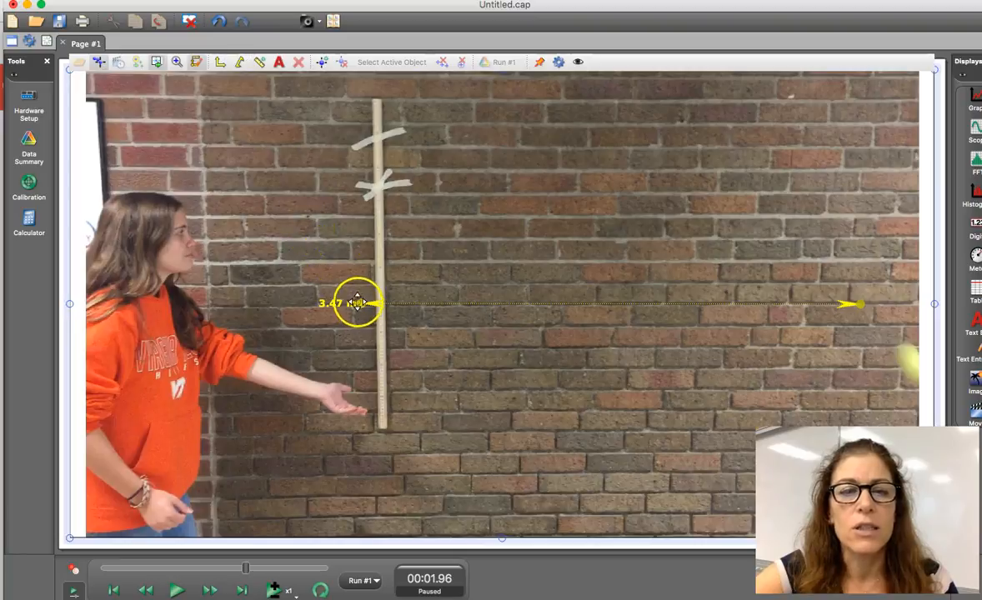
pyautogui.click(298, 64)
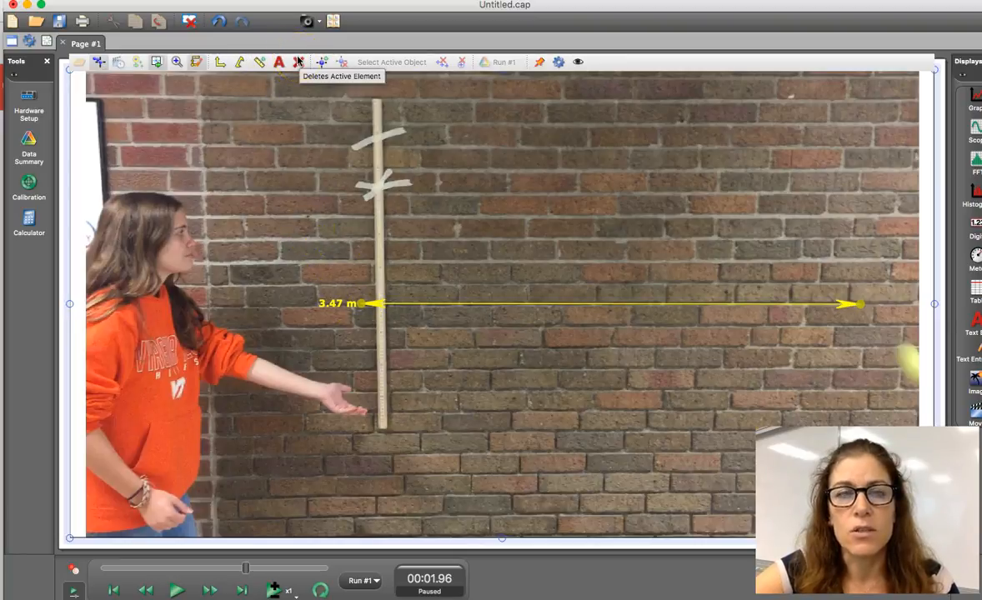
pyautogui.click(298, 63)
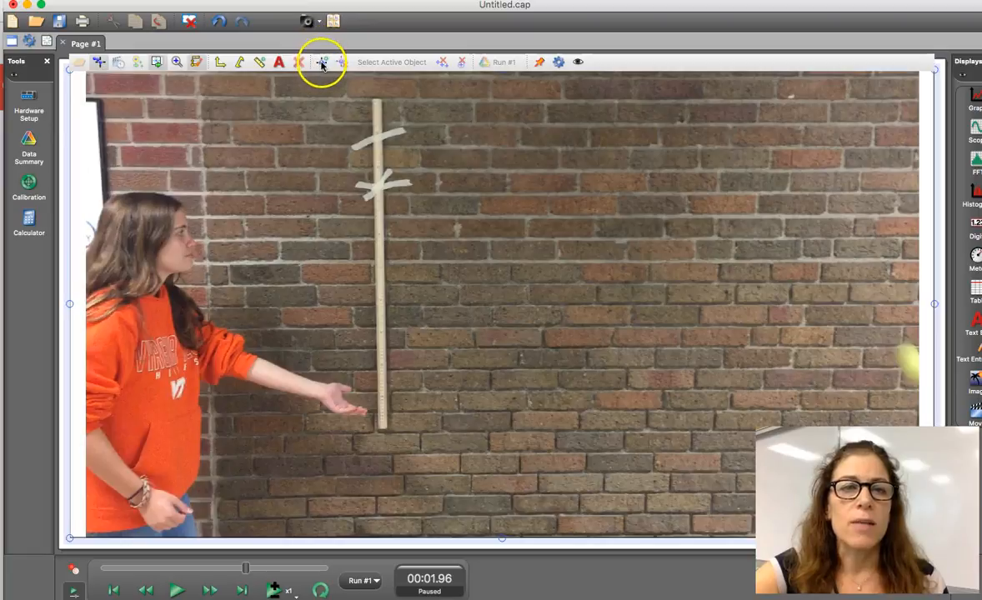
# Step: Create a tracked object, delete it, and create a new one for tracking the ball
pyautogui.click(322, 63)
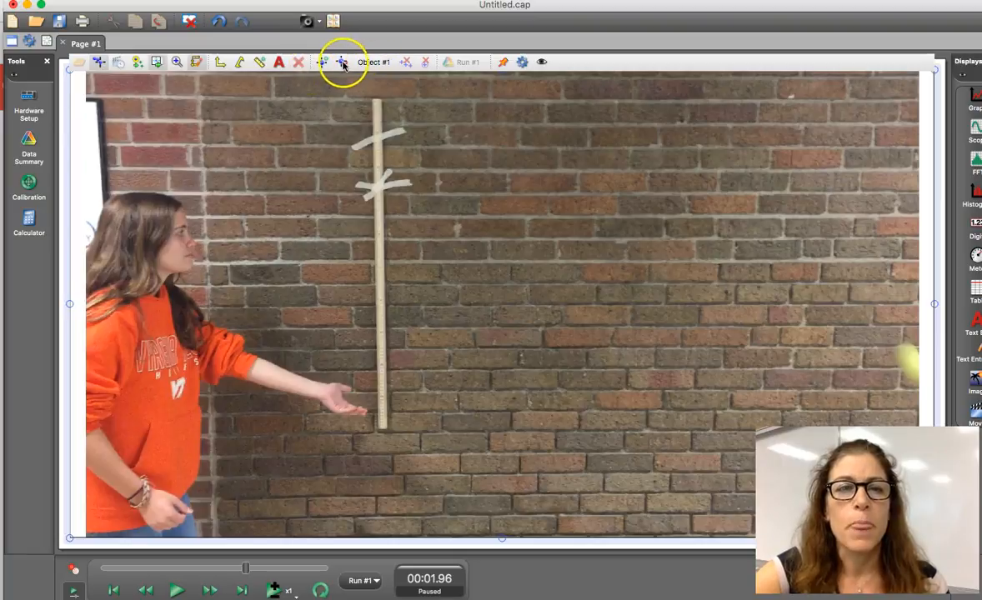
pyautogui.click(342, 64)
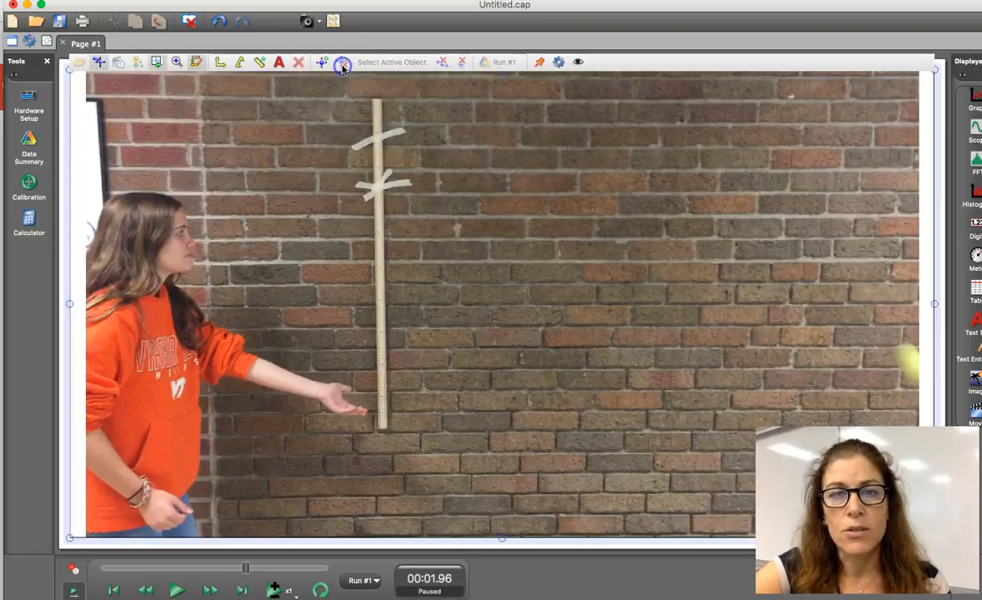
pyautogui.click(323, 64)
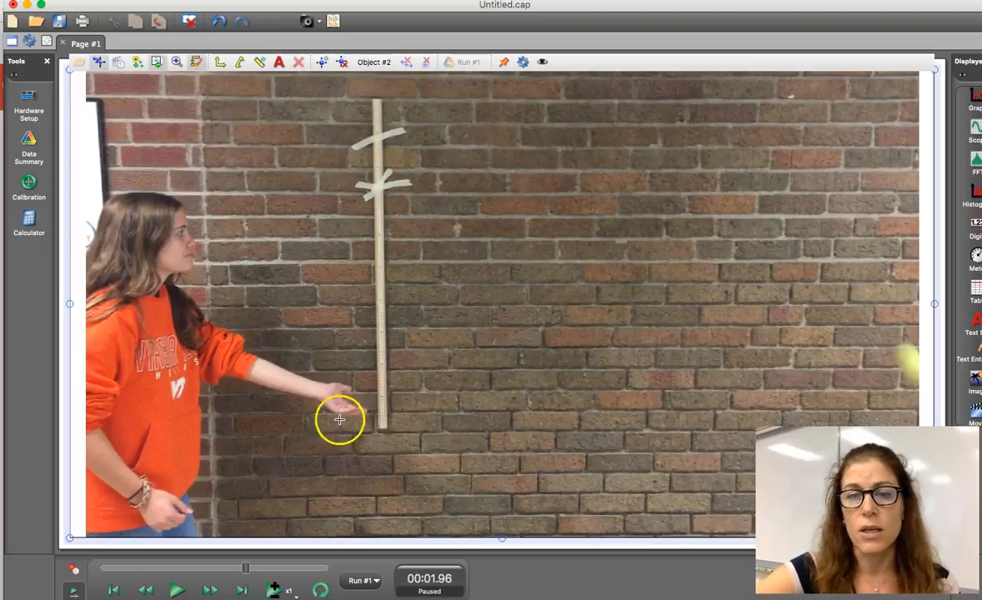
pyautogui.click(341, 65)
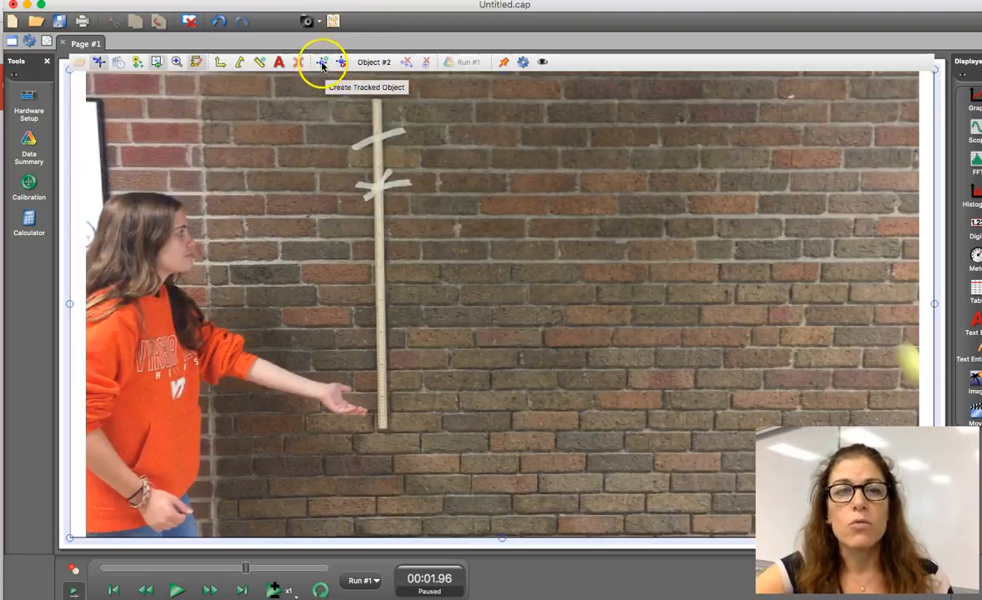
pyautogui.click(322, 67)
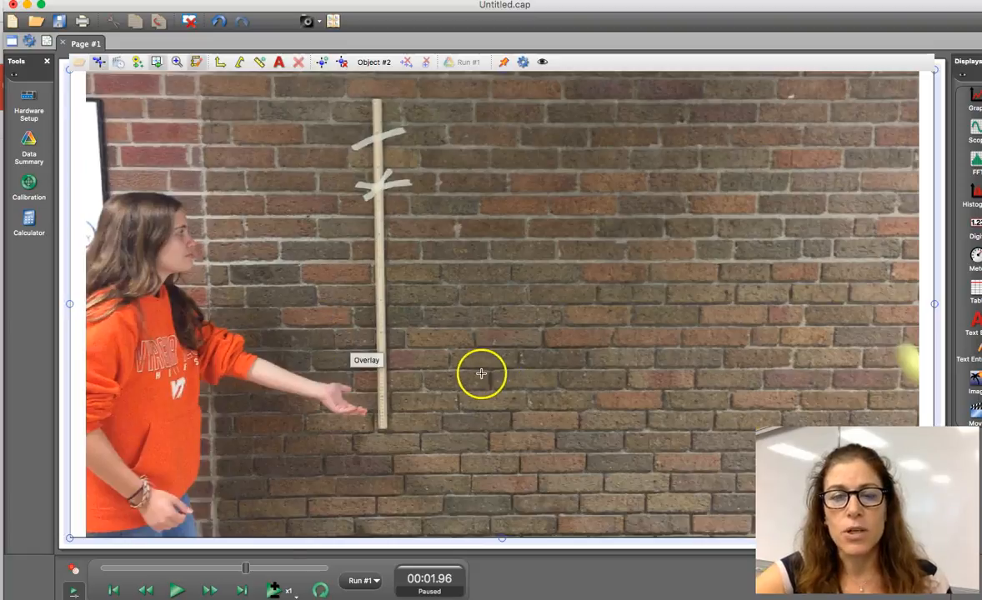
# Step: Mark the ball in consecutive frames from about 1.50 s as Object #2, and delete that tracked object
pyautogui.click(206, 570)
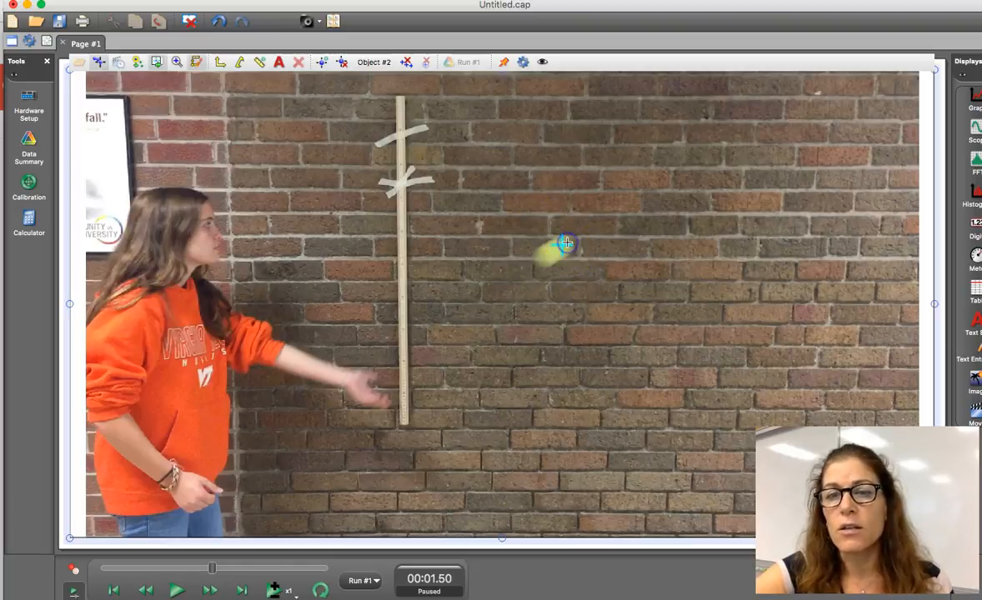
pyautogui.click(567, 243)
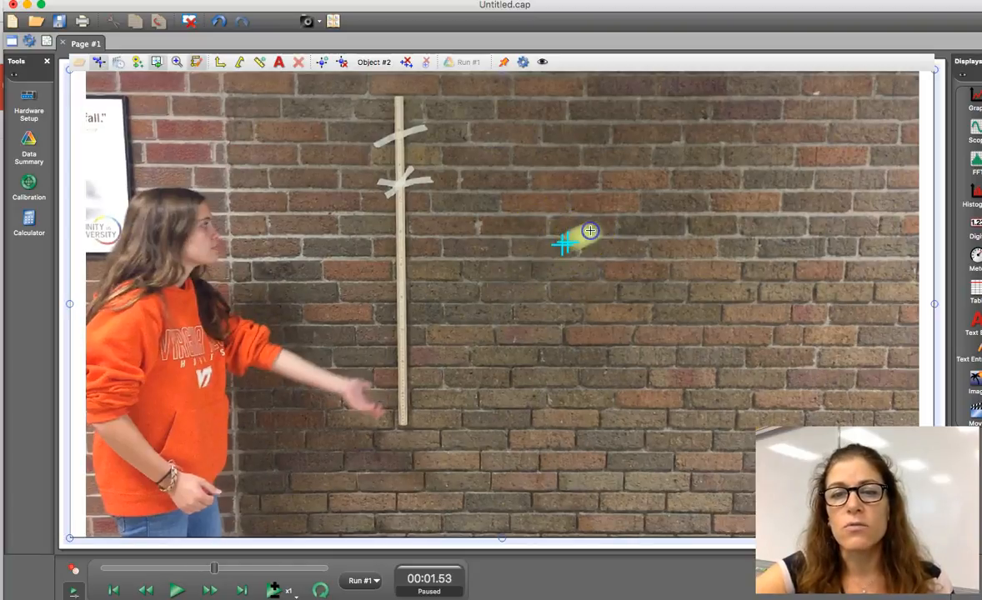
pyautogui.click(591, 231)
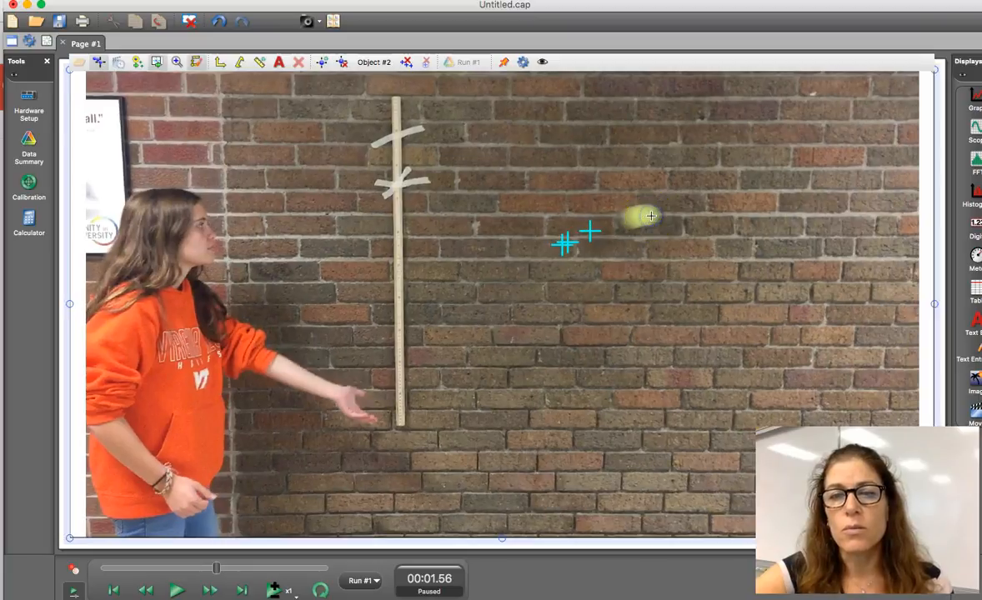
pyautogui.click(651, 216)
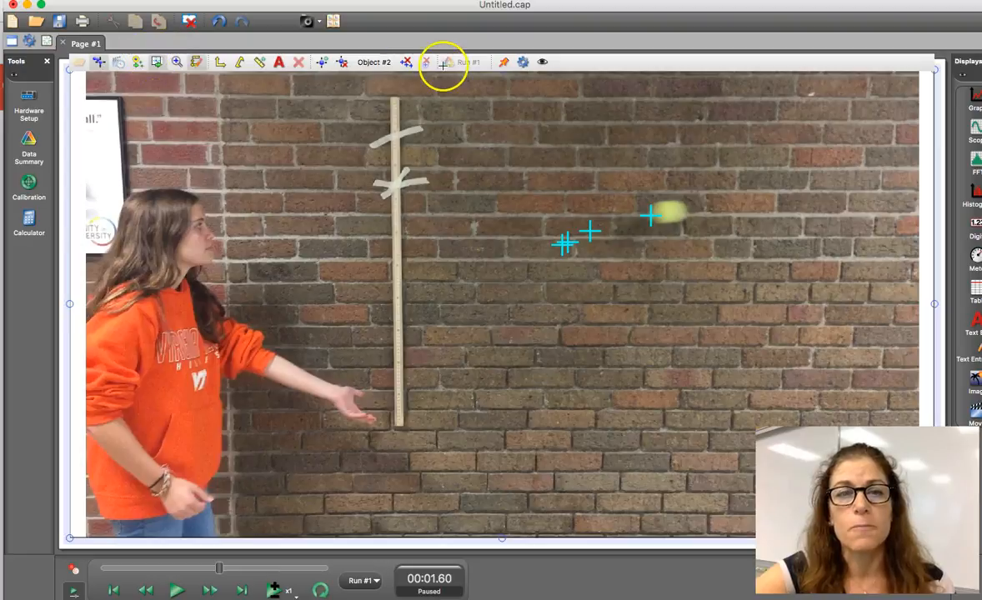
pyautogui.click(341, 63)
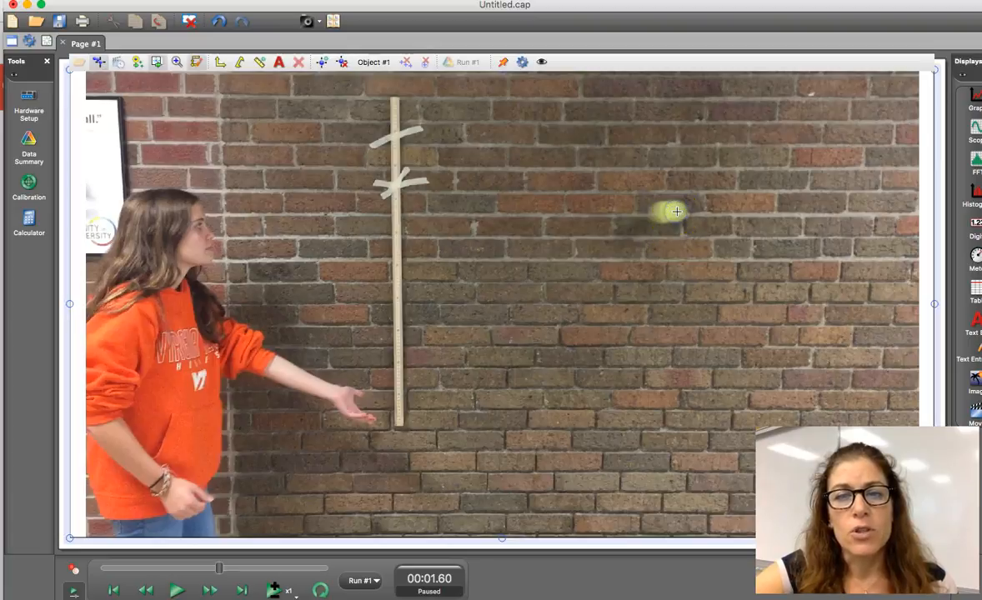
# Step: Mark the ball's position in two consecutive frames for Object #1, and delete all of the object's points
pyautogui.click(677, 211)
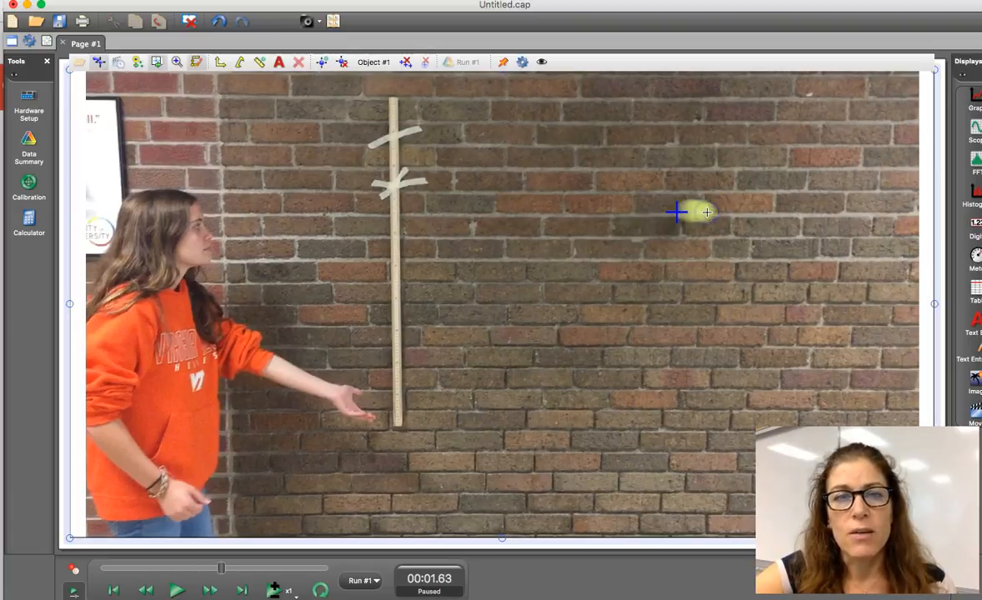
pyautogui.click(707, 212)
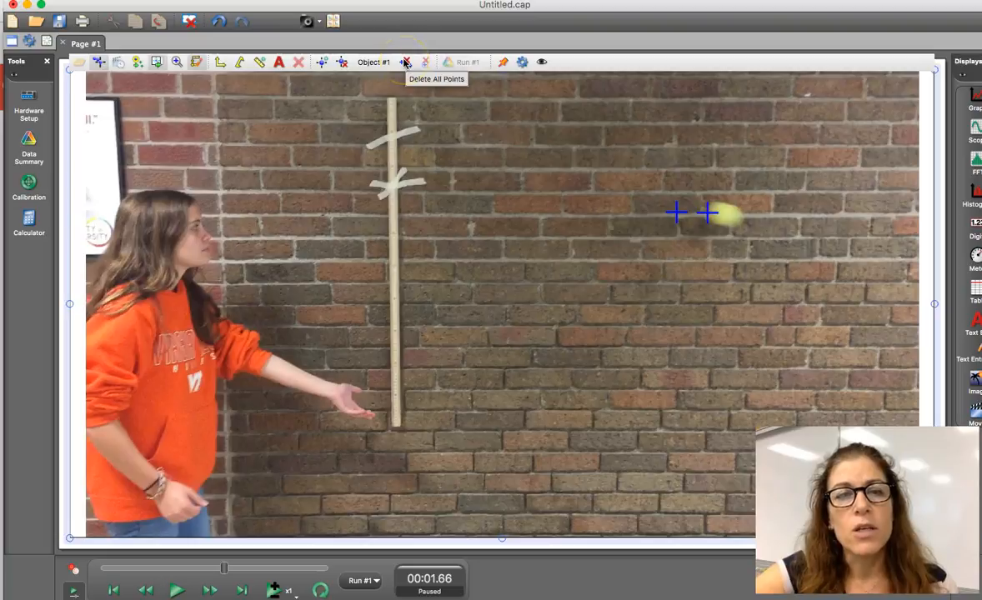
pyautogui.click(405, 62)
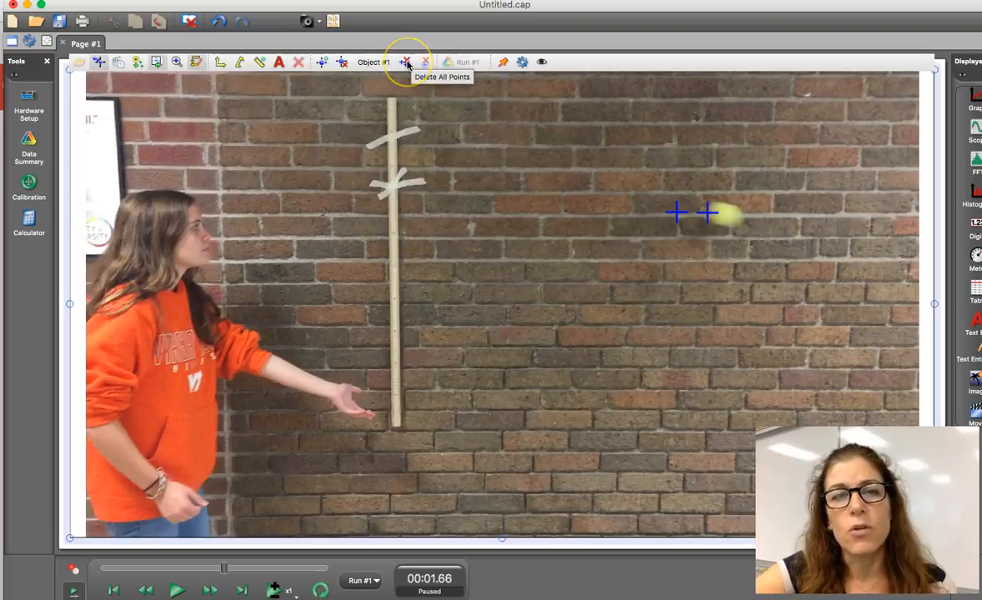
pyautogui.click(407, 64)
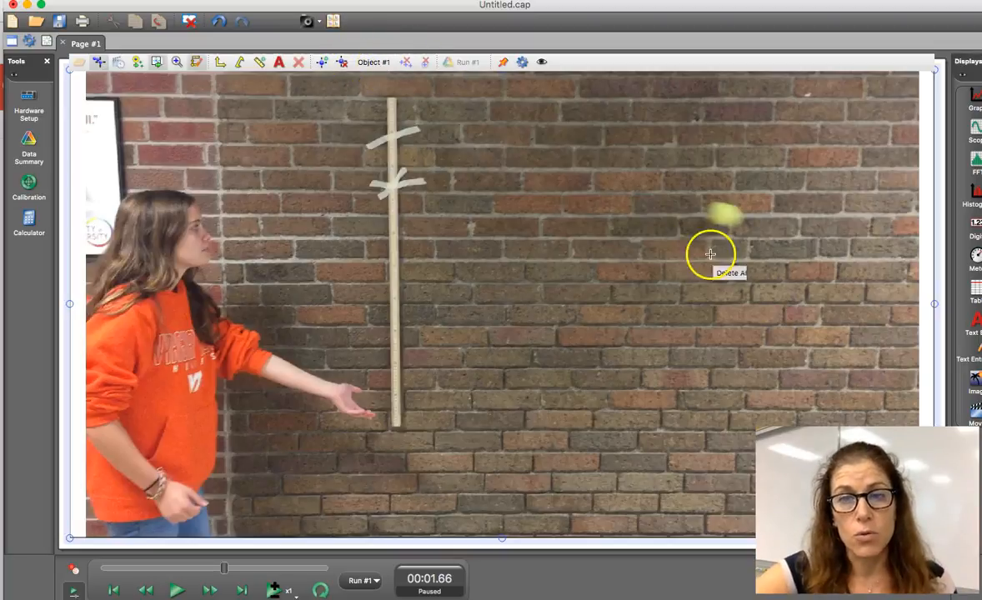
# Step: Mark the ball in four consecutive frames from 1.66 s for Object #1, and delete only the last point
pyautogui.click(728, 216)
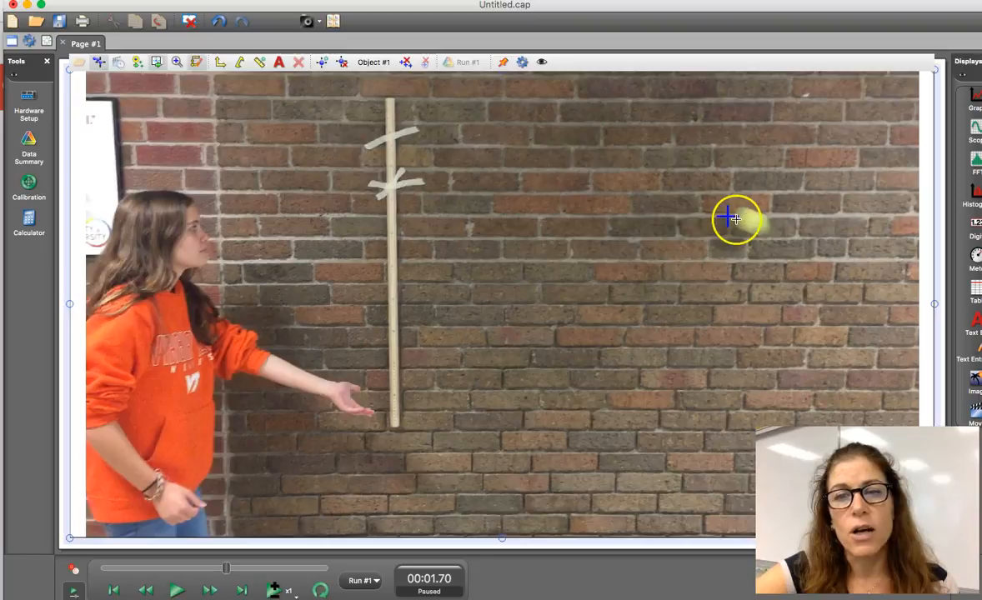
pyautogui.click(763, 226)
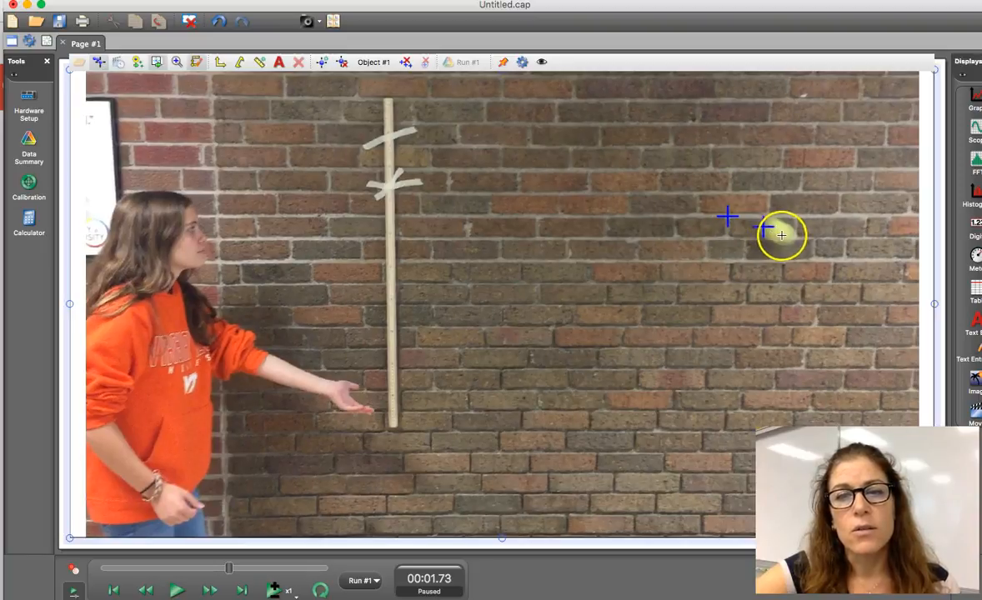
pyautogui.click(784, 236)
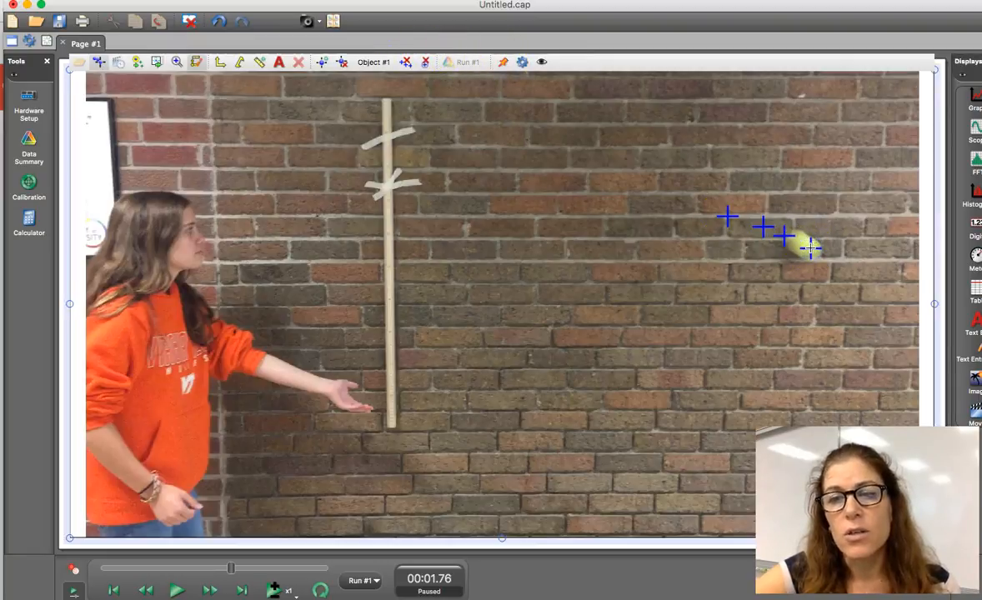
pyautogui.click(426, 64)
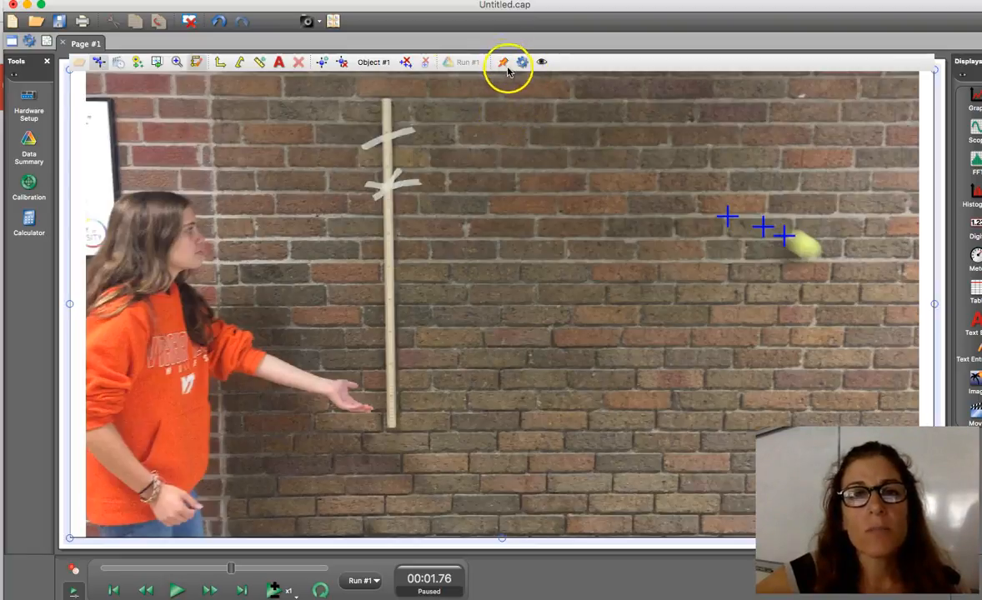
# Step: Pin the video toolbar and review the video display's properties, including the Object #1 Appearance settings
pyautogui.click(505, 62)
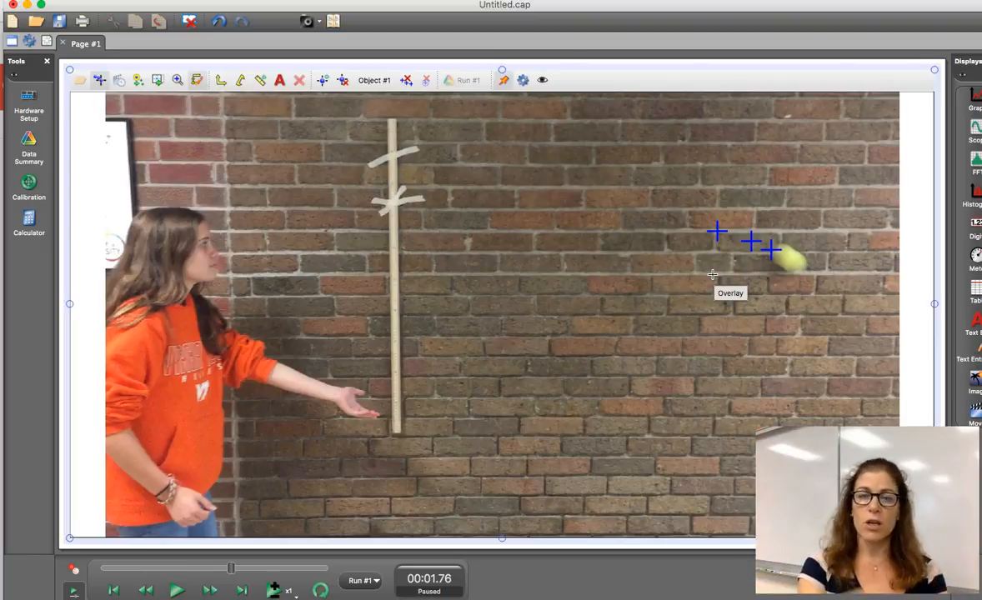
pyautogui.click(523, 80)
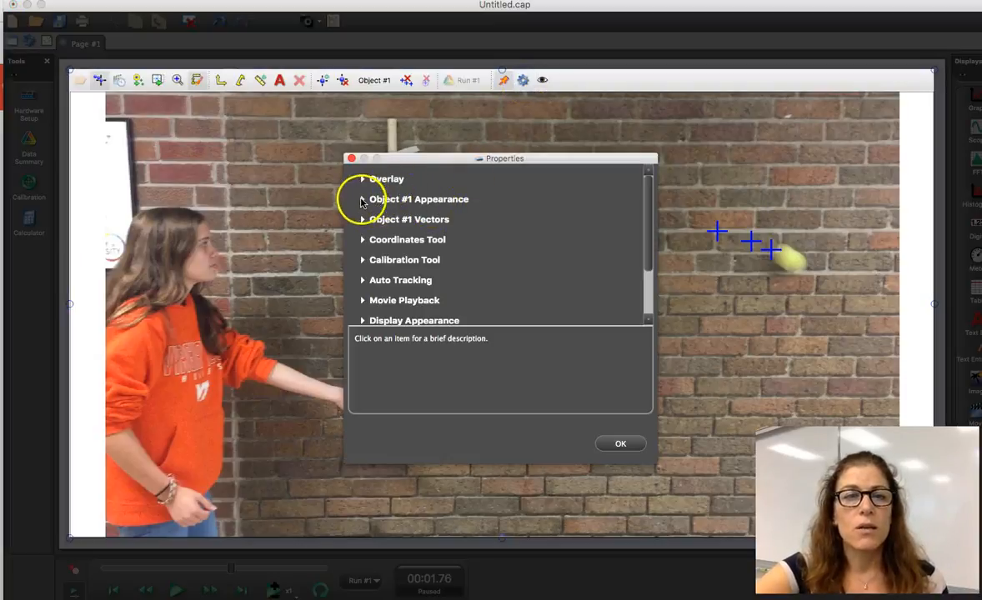
pyautogui.click(362, 200)
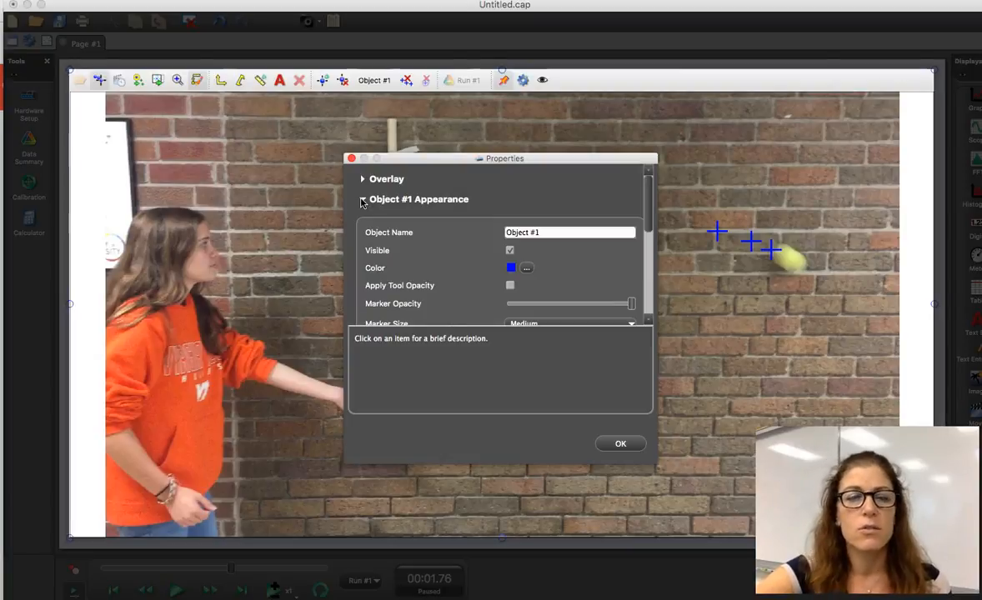
pyautogui.scroll(-5, 461, 271)
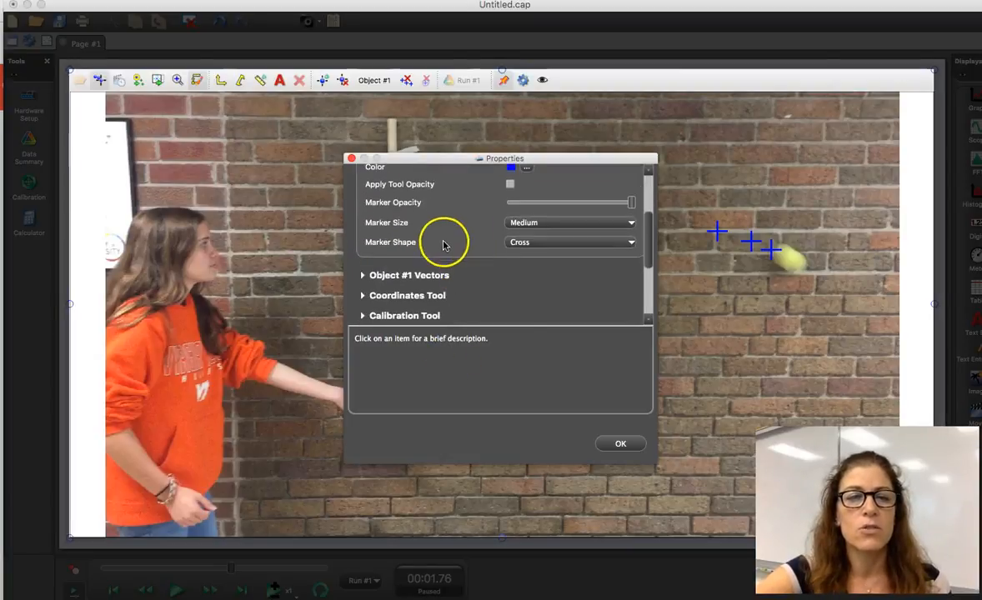
pyautogui.scroll(-2, 442, 242)
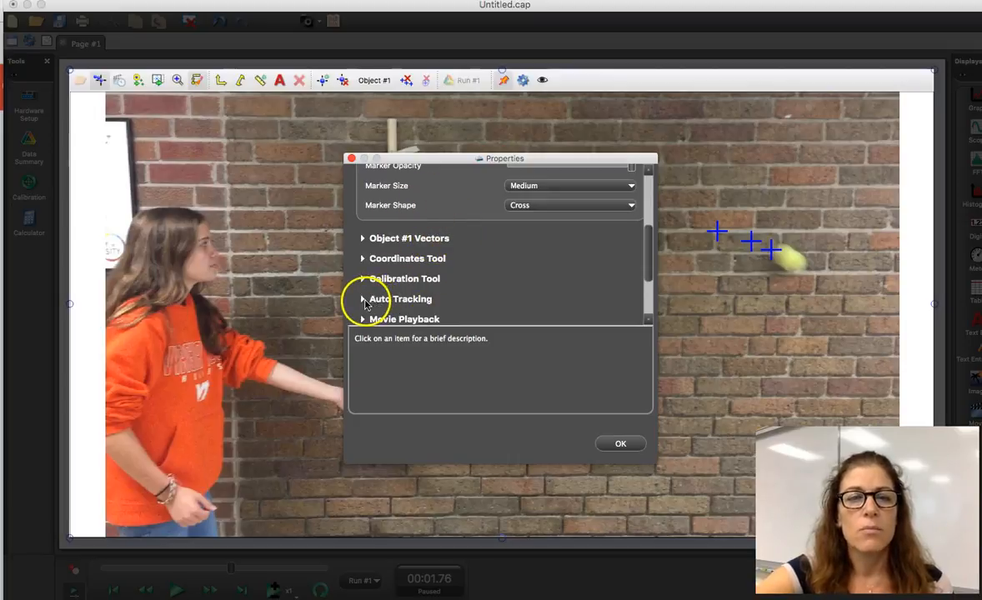
pyautogui.scroll(8, 382, 185)
pyautogui.click(363, 199)
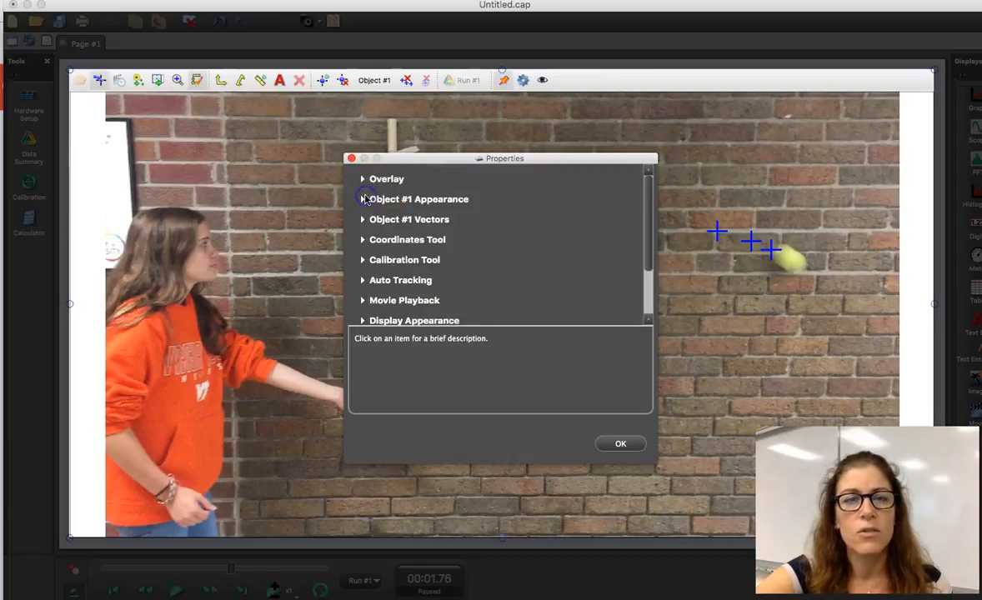
pyautogui.scroll(-3, 380, 287)
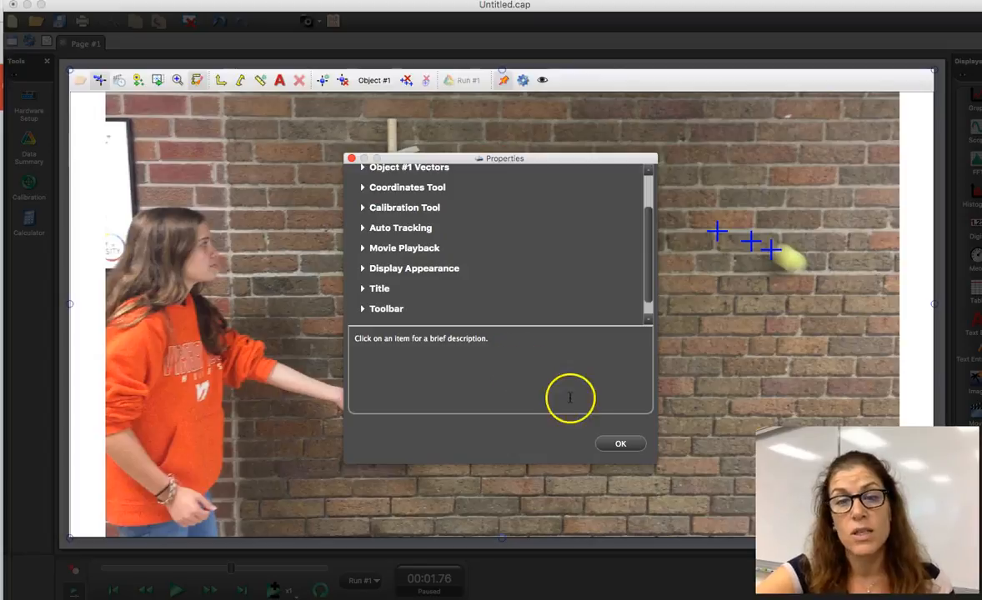
pyautogui.click(619, 444)
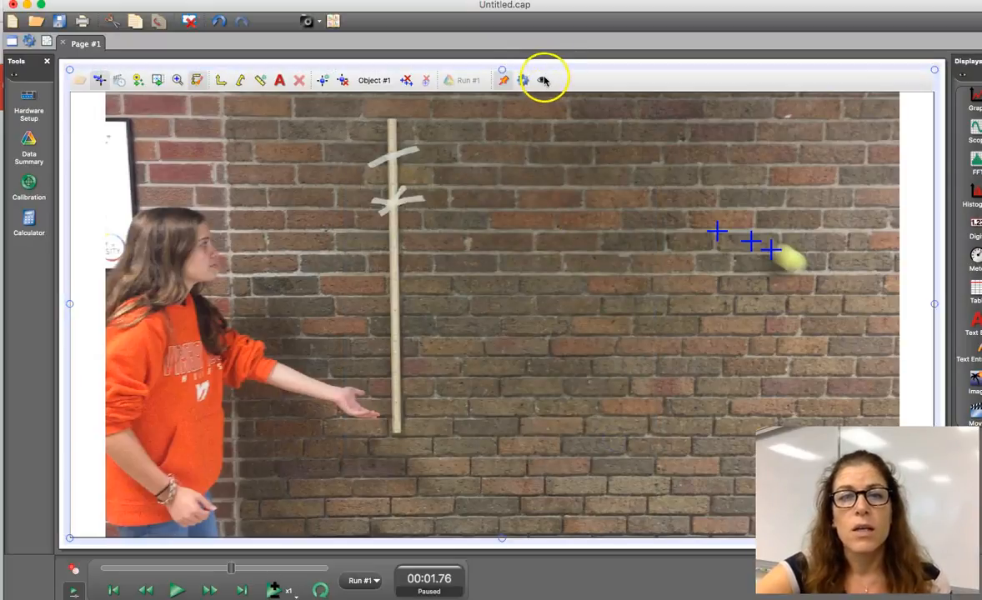
# Step: Review the list of tools that can be shown or hidden on the video toolbar
pyautogui.click(544, 80)
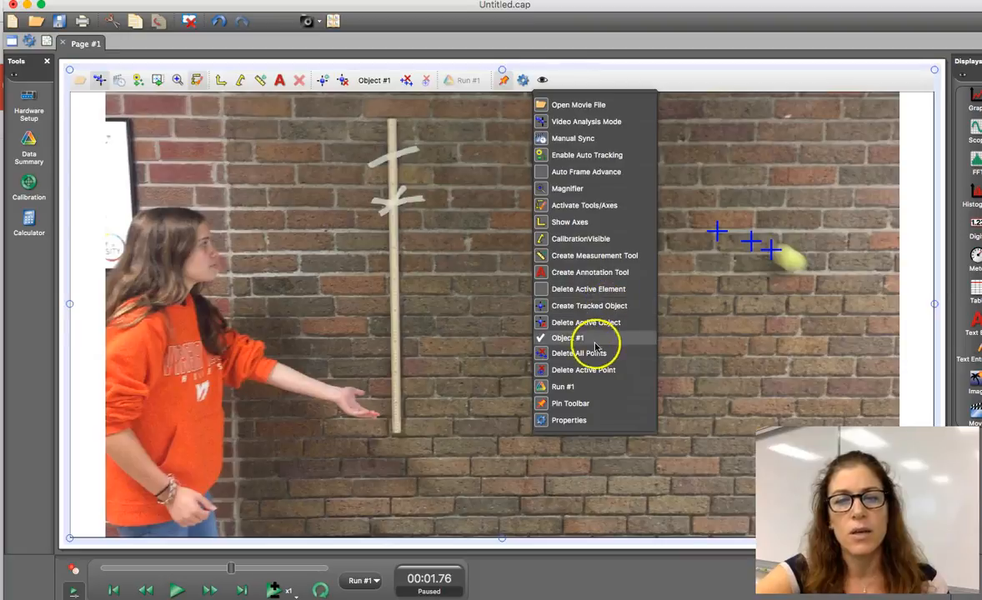
pyautogui.click(662, 355)
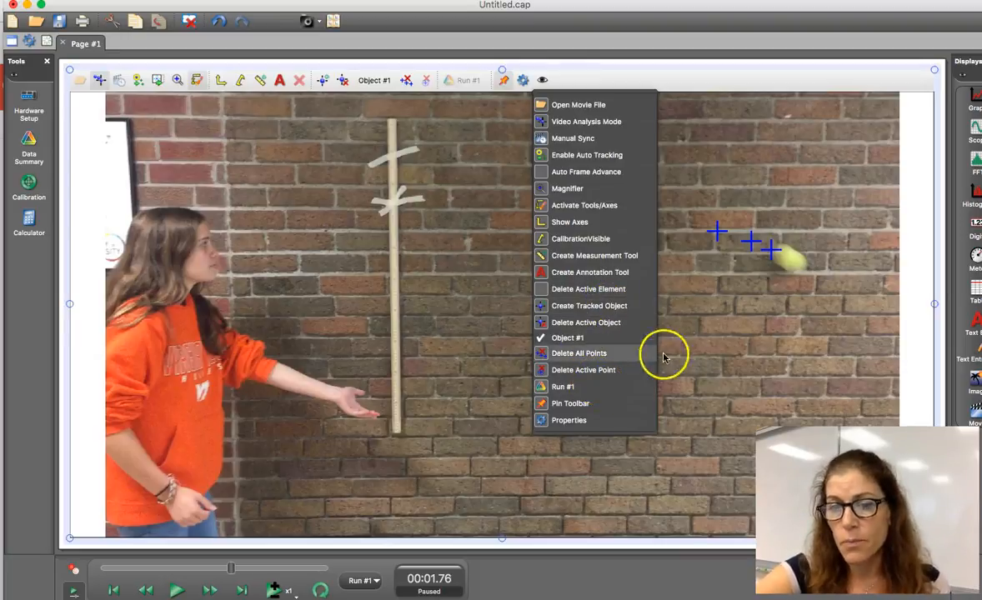